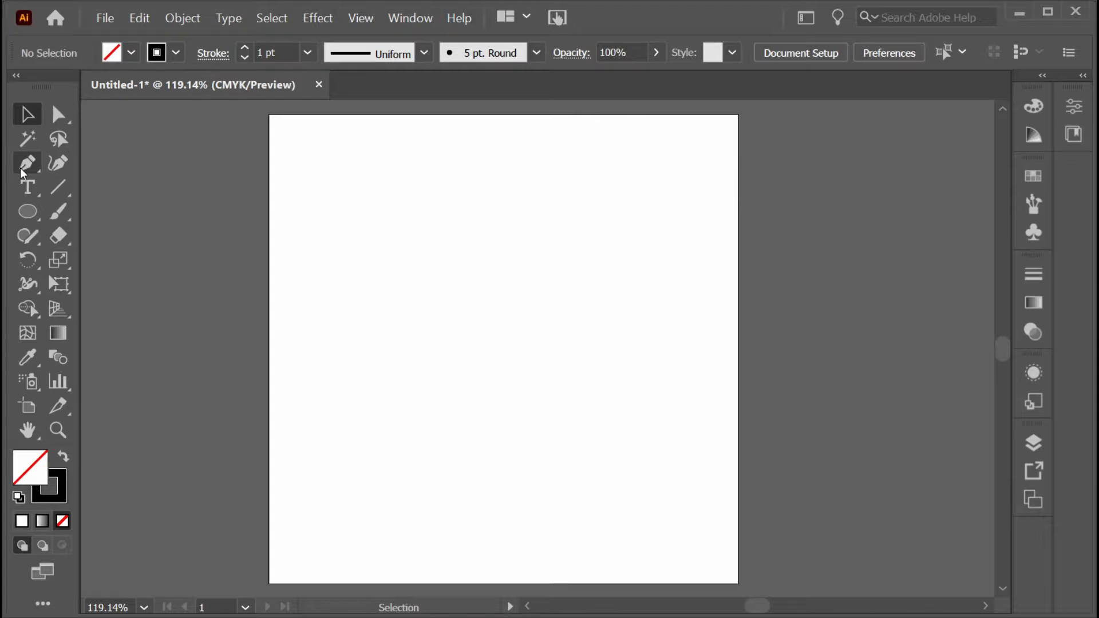
- Draw a straight horizontal line about 155 px long above the artboard's center with the Pen tool and end the path
key(p)
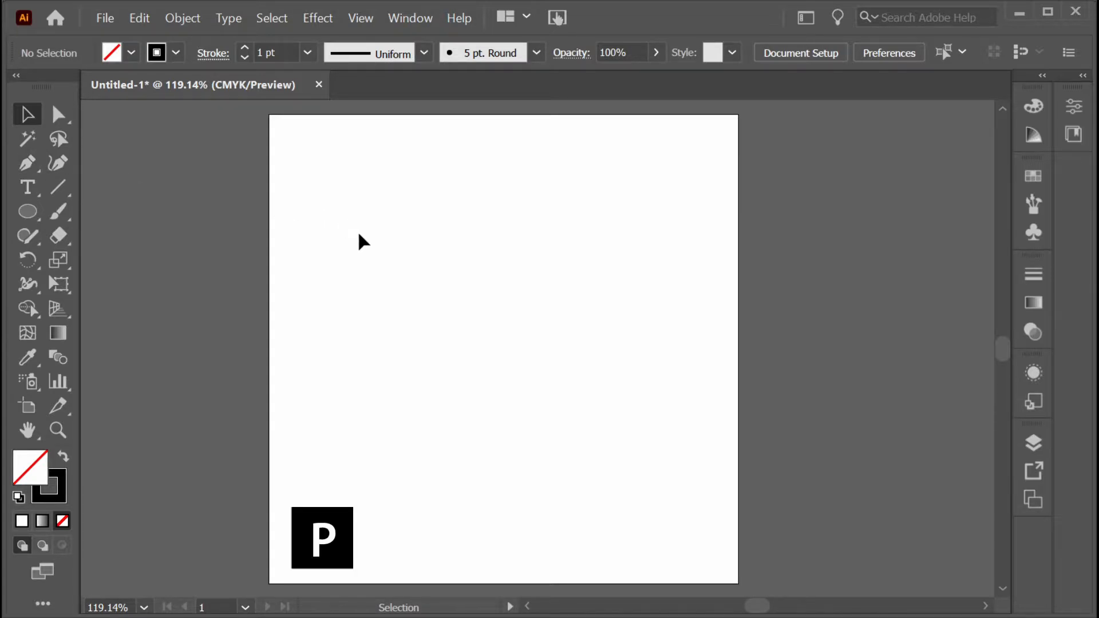
key(p)
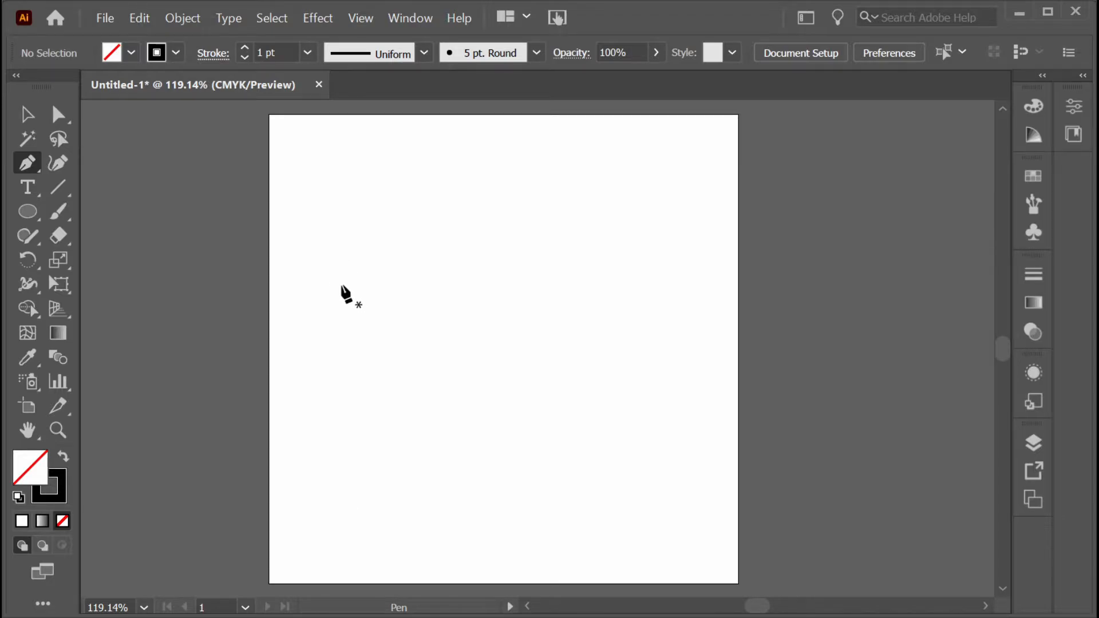
click(379, 304)
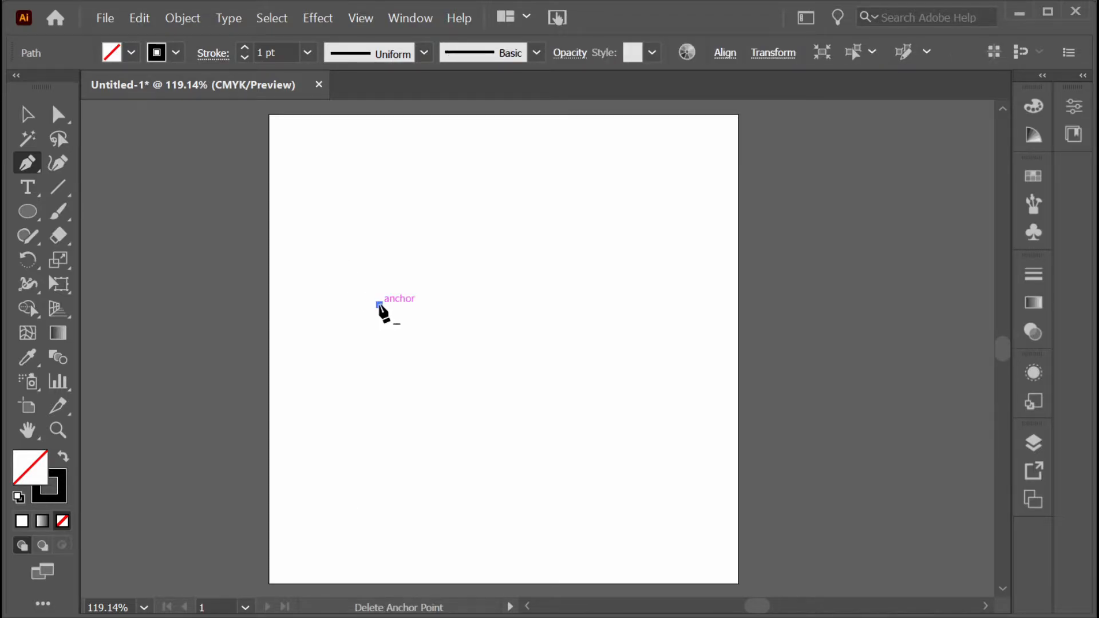
click(551, 287)
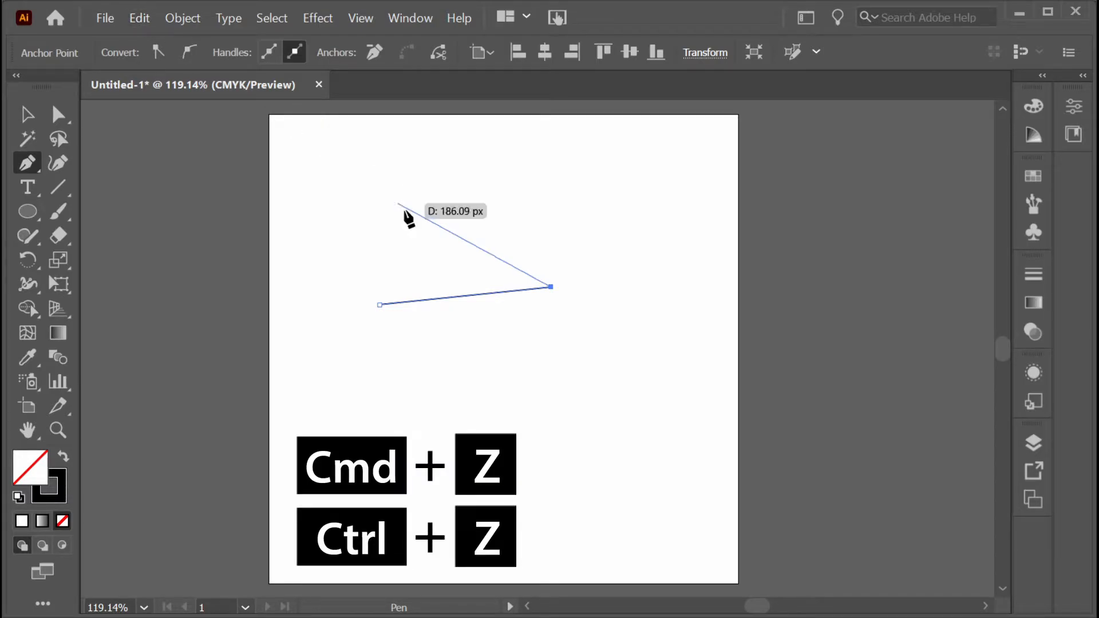
key(ctrl+z)
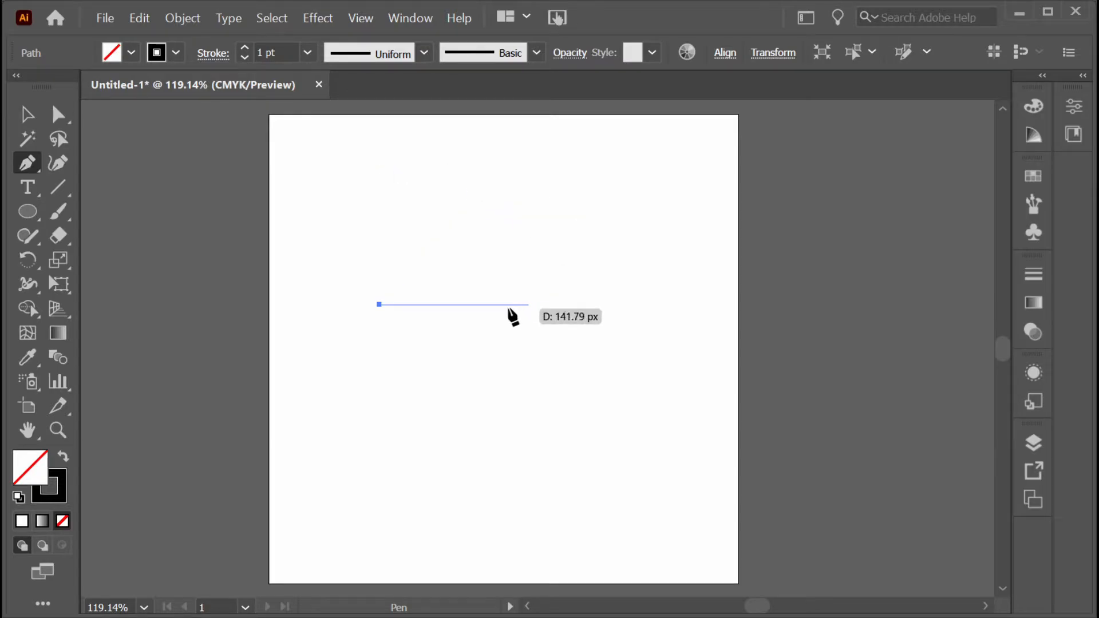
click(525, 304)
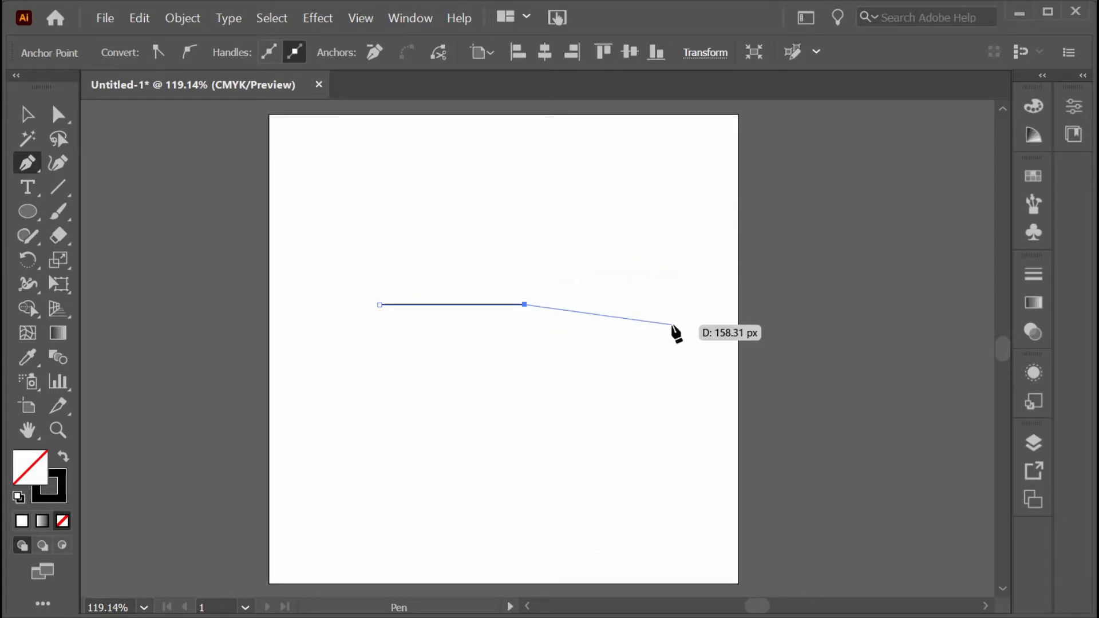
key(Escape)
key(Escape)
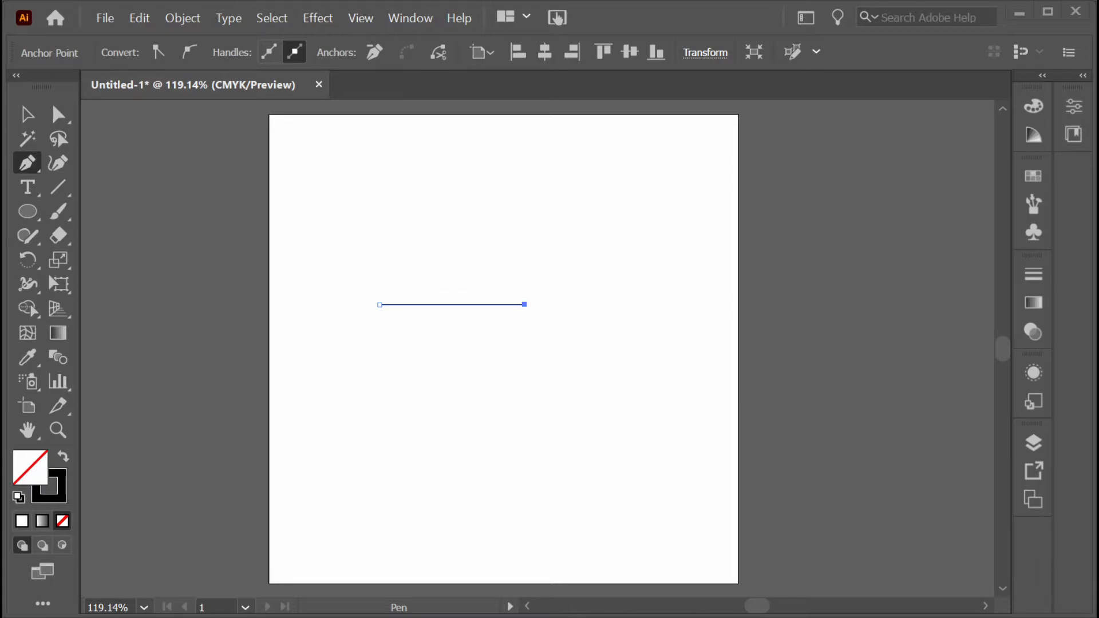
- Try stretching the horizontal line rightward by its bounding box with the Selection tool, lengthening it twice
key(v)
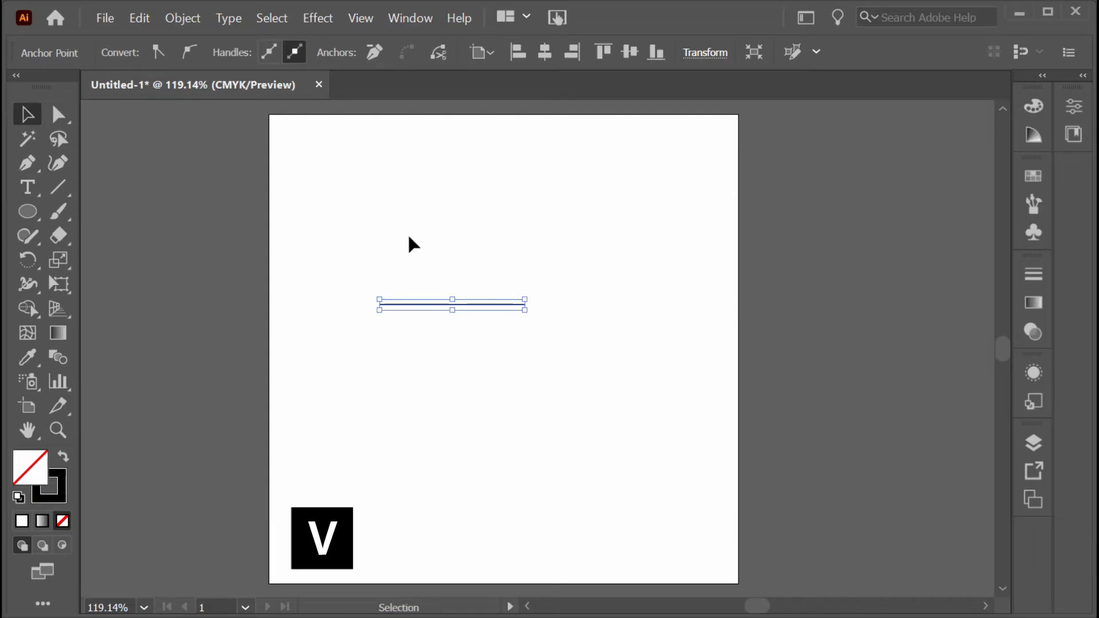
click(27, 163)
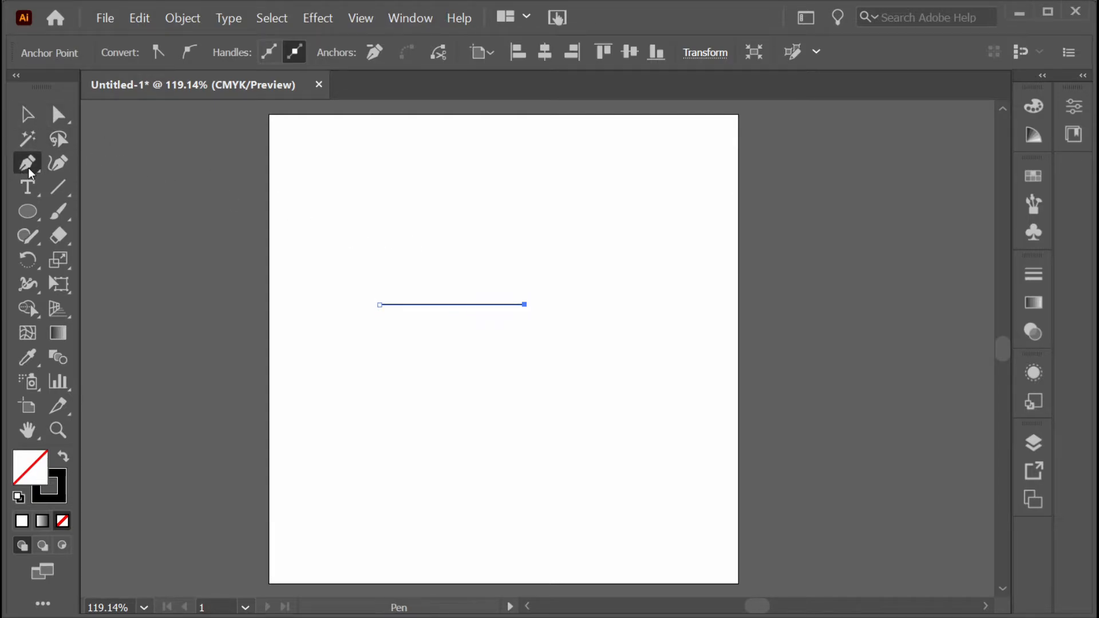
key(v)
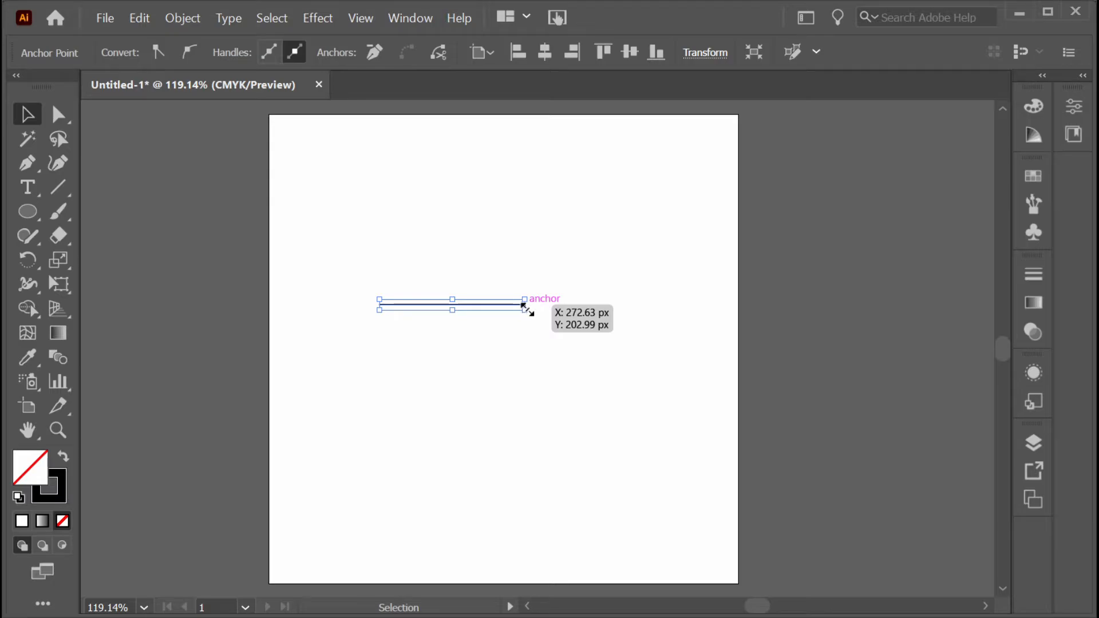
drag(523, 306, 603, 355)
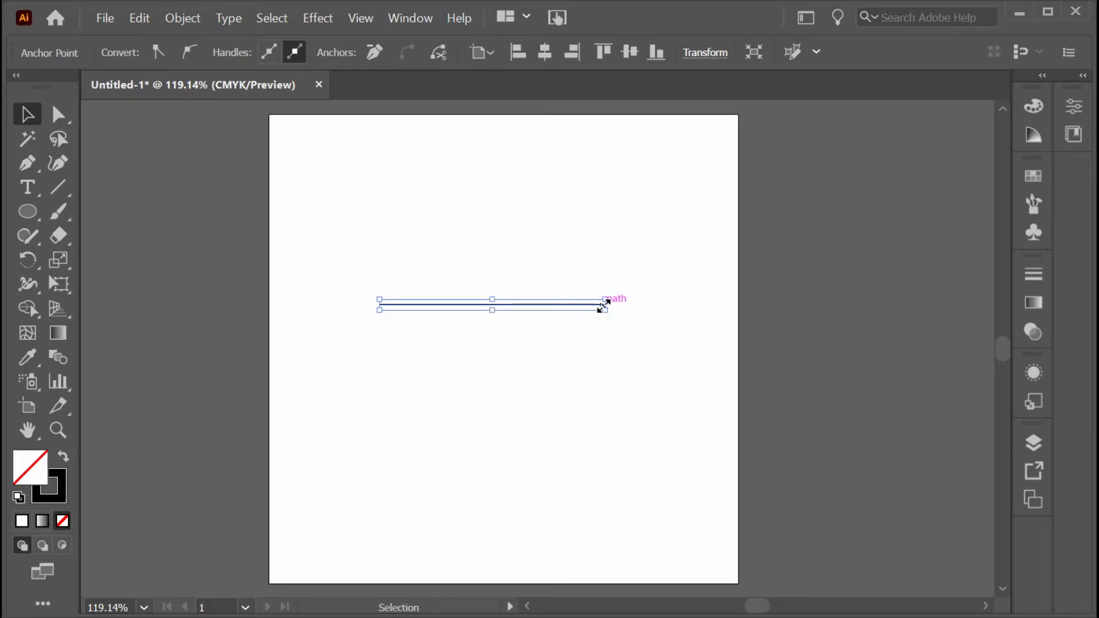
drag(602, 306, 692, 307)
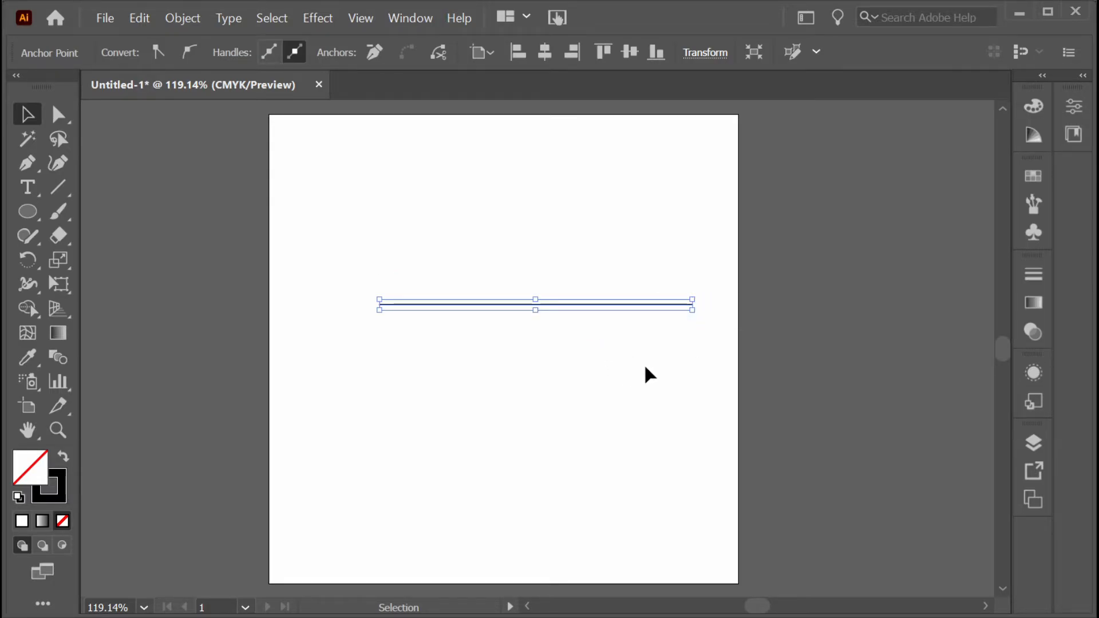
- Undo both stretches of the horizontal line and return to the Selection tool
key(a)
key(ctrl+z)
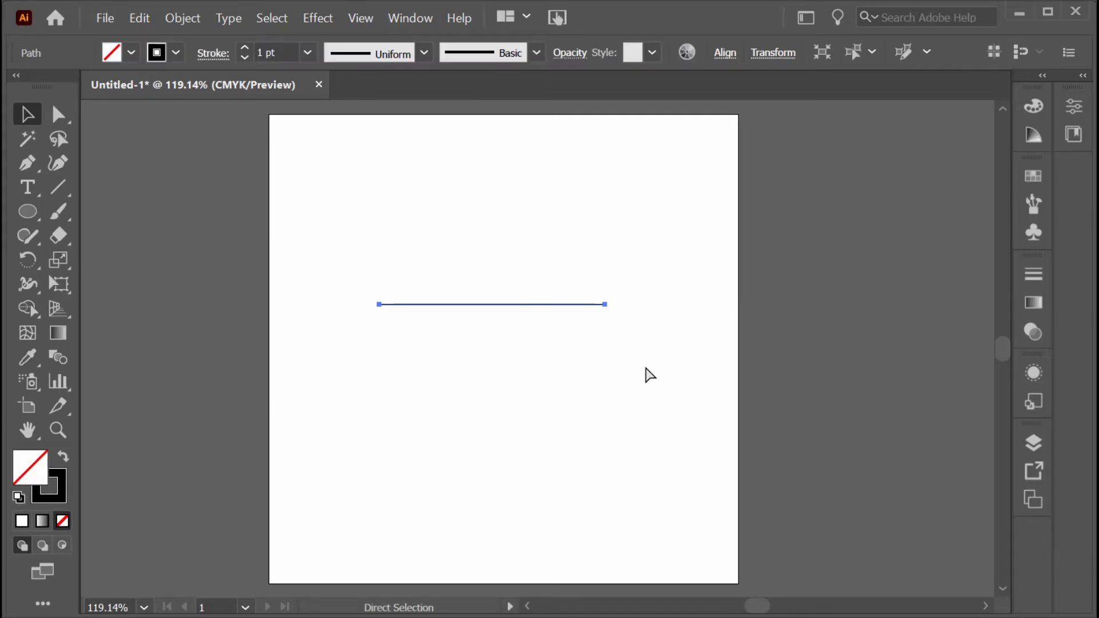
key(ctrl+z)
key(v)
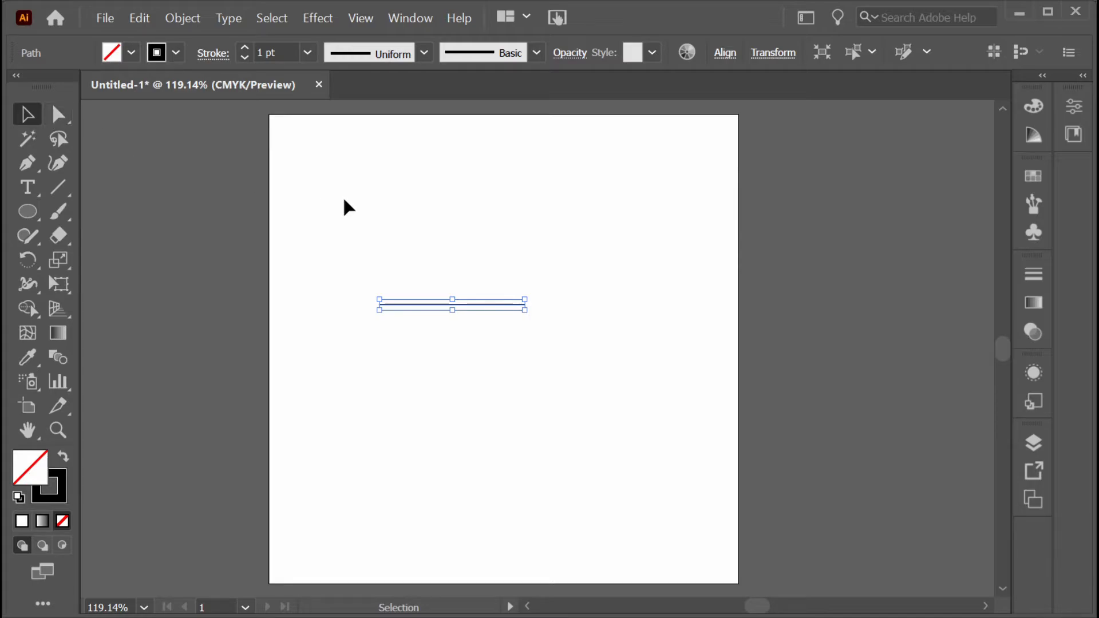
- Select only the line's right anchor point with Direct Selection and move it horizontally to about X 291 px
key(a)
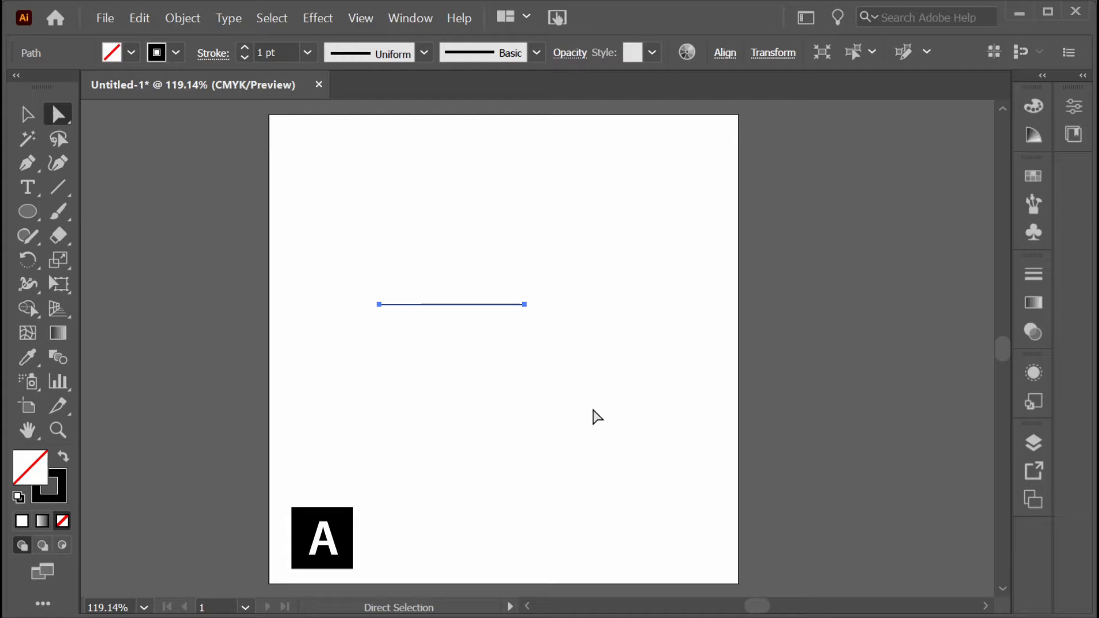
click(599, 407)
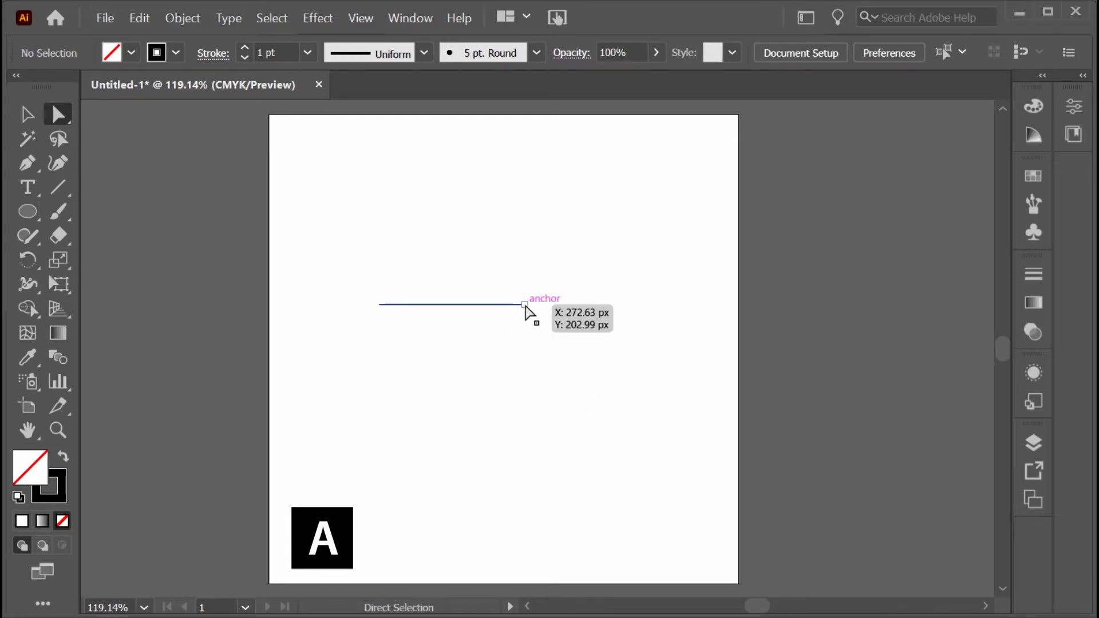
click(525, 304)
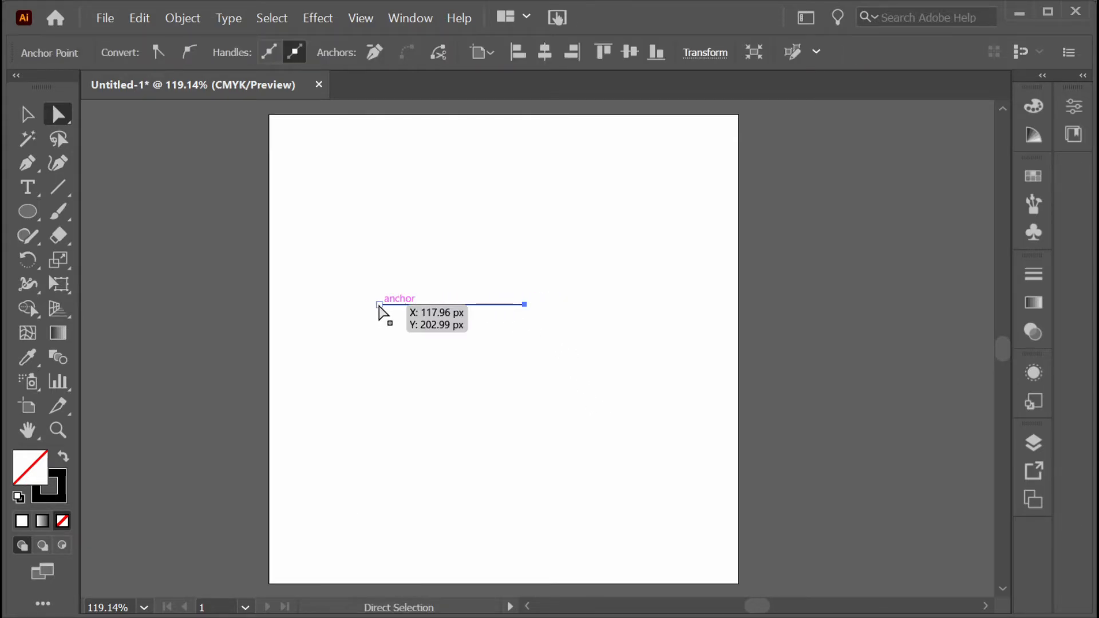
click(525, 305)
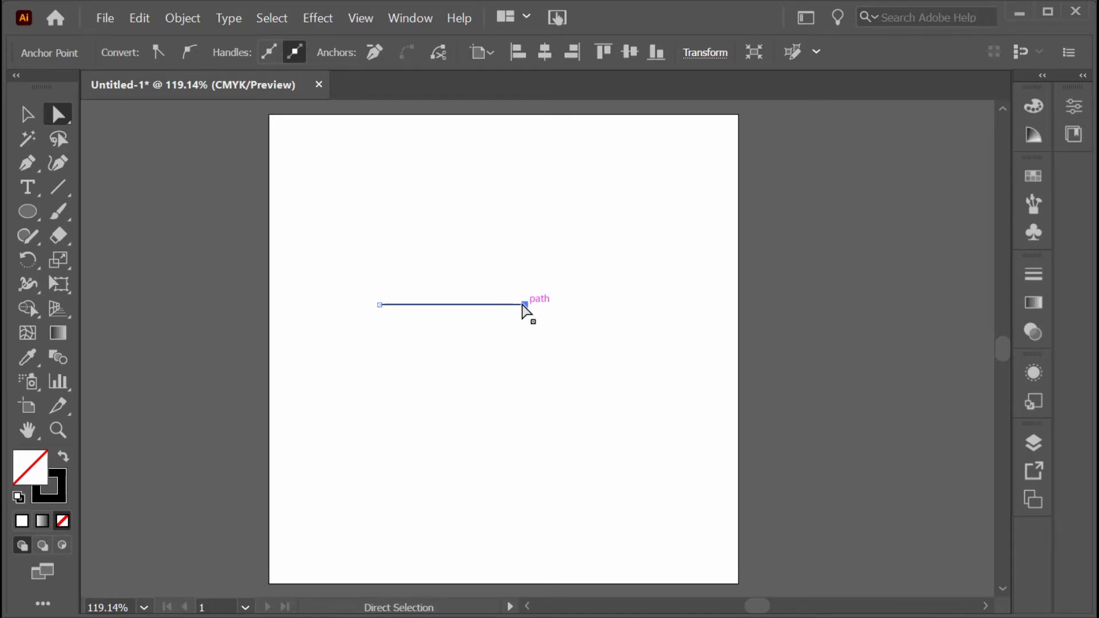
mouse_move(523, 305)
mouse_down()
mouse_move(508, 392)
mouse_move(530, 235)
mouse_move(541, 305)
mouse_up()
- Select the whole line from its left anchor using Group Selection and move it a short distance right
key(ctrl)
key(alt)
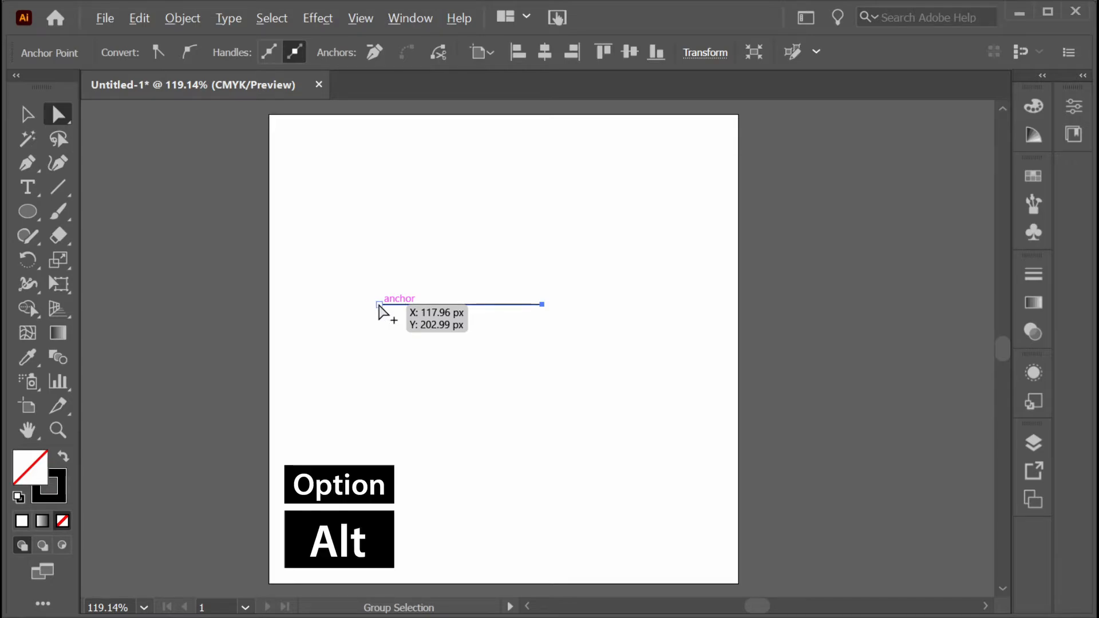
alt+click(379, 305)
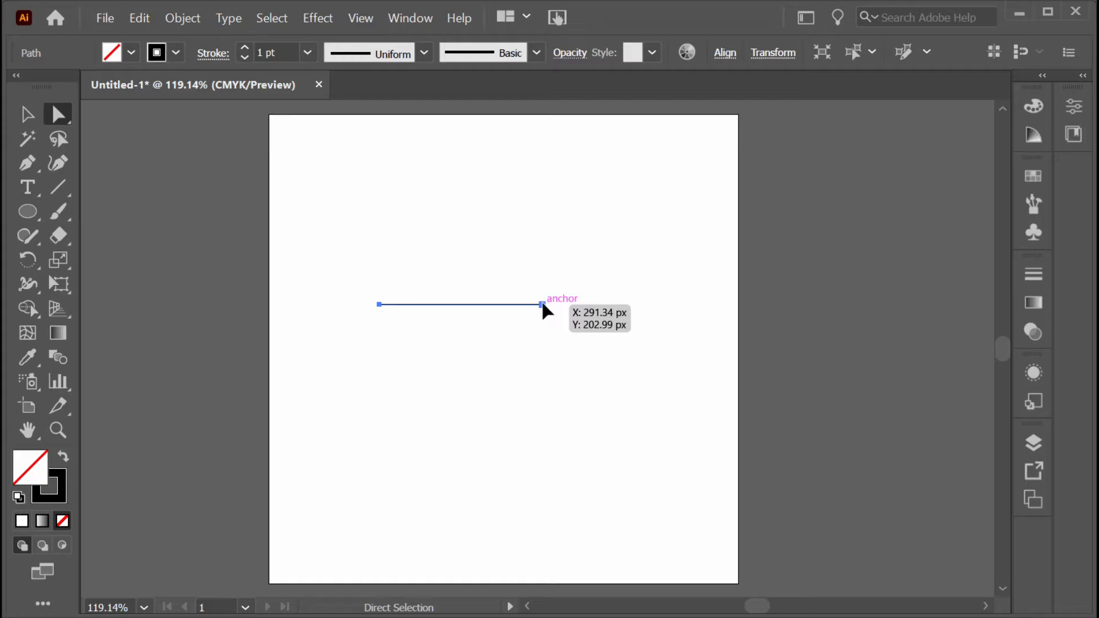
drag(542, 305, 572, 302)
- Deselect the line, select both of its anchor points with a marquee, and move it horizontally to the left
click(635, 396)
drag(626, 273, 378, 371)
drag(501, 307, 452, 306)
- Try moving the line down and to the right by grabbing its segment with Direct Selection
click(601, 389)
click(470, 305)
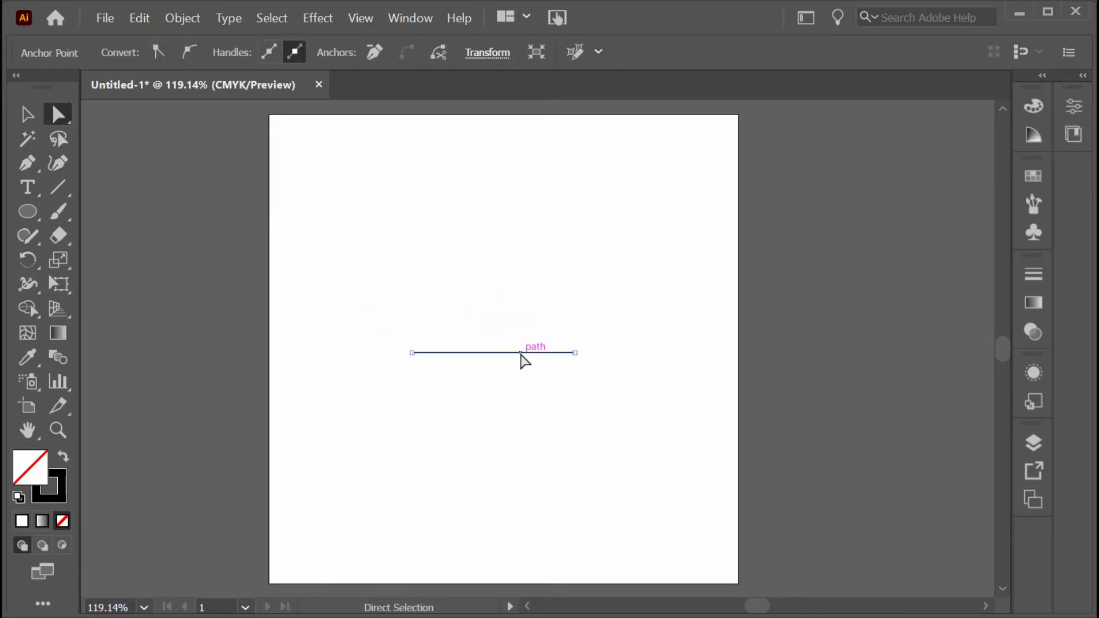
key(ctrl)
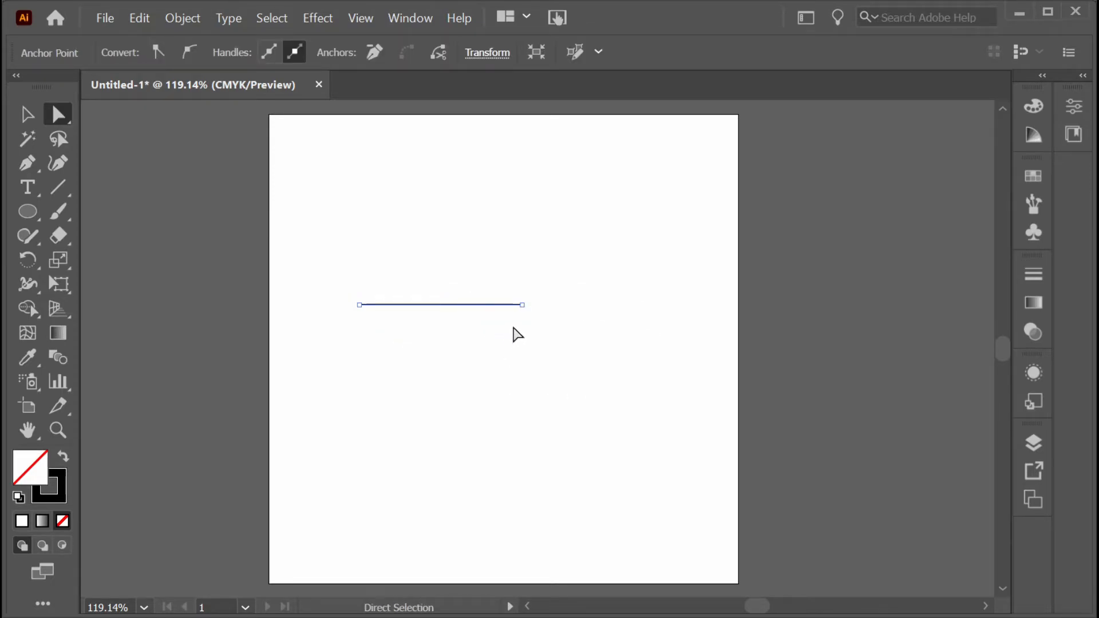
- Marquee-select both anchor points of the line, move it right and slightly up, and deselect it
click(543, 304)
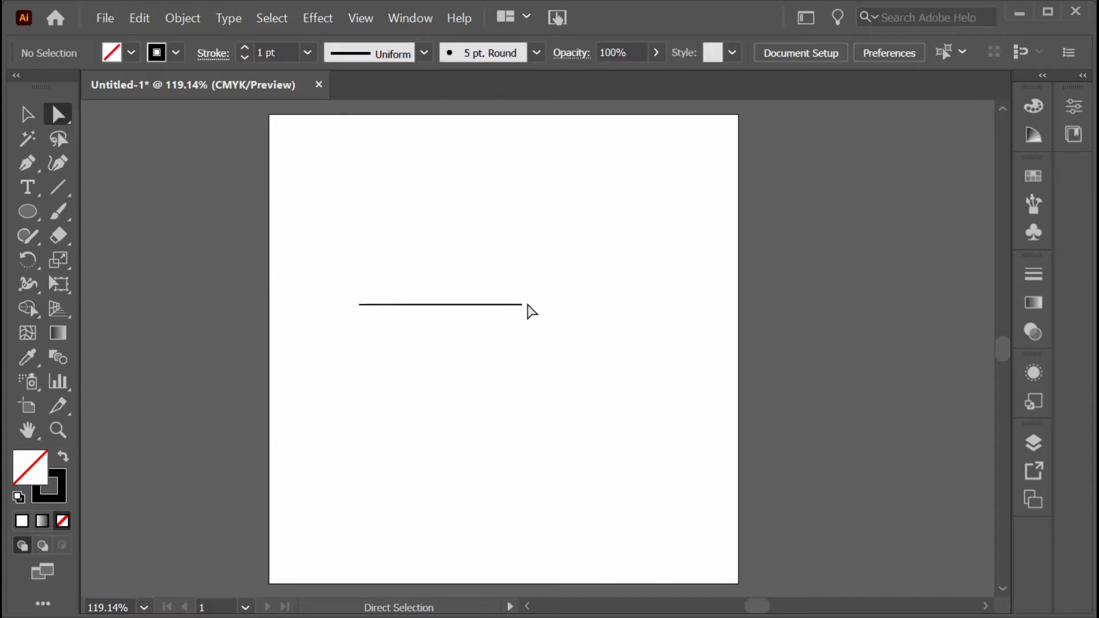
click(522, 306)
click(551, 327)
drag(551, 328, 282, 253)
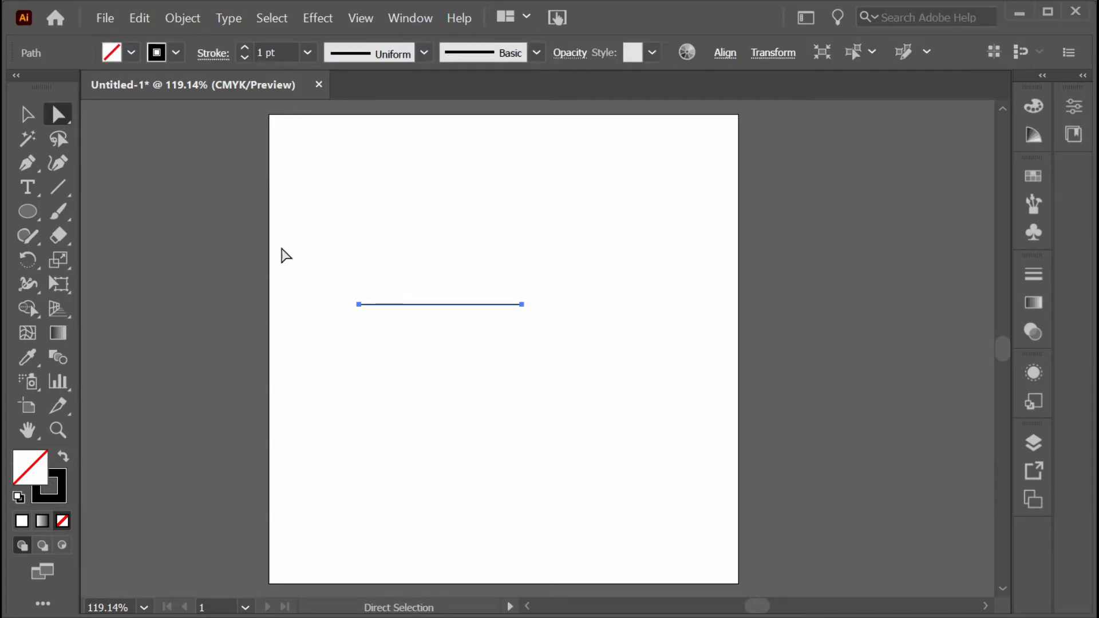
drag(523, 314, 595, 299)
key(v)
click(480, 370)
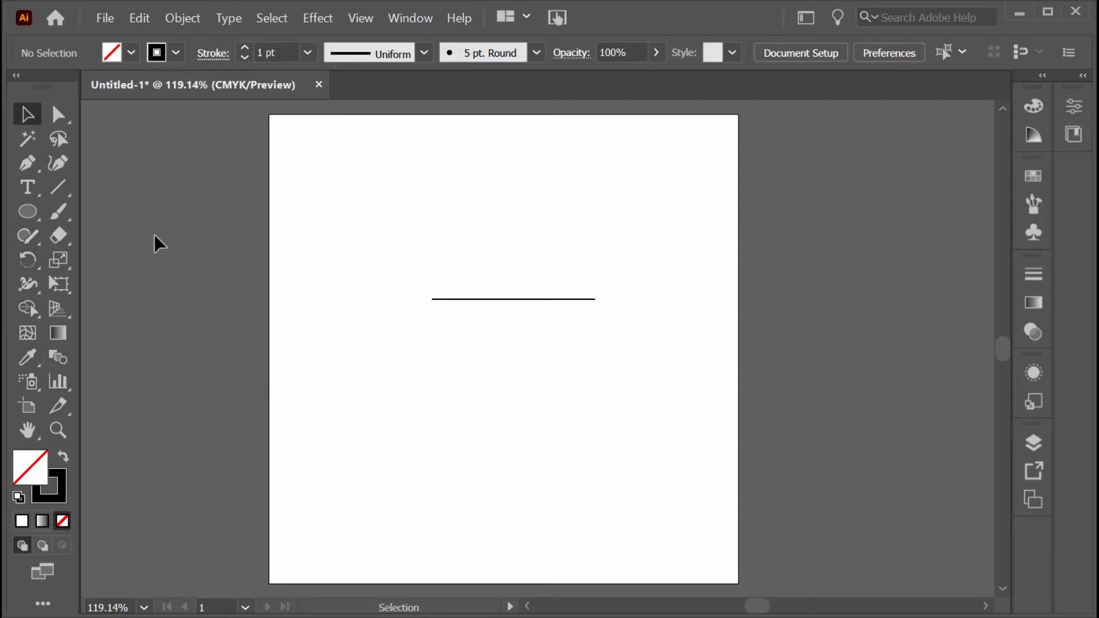
- Draw an open arc below the line with the Pen tool, pulling smooth handles from its second anchor, and end the path
key(p)
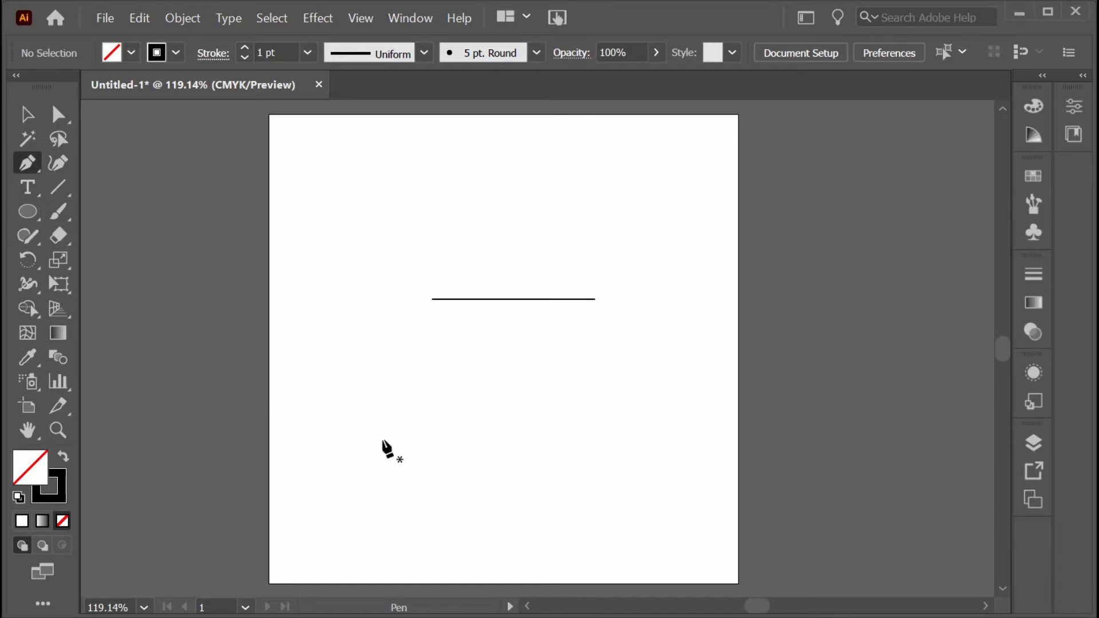
click(422, 443)
click(521, 375)
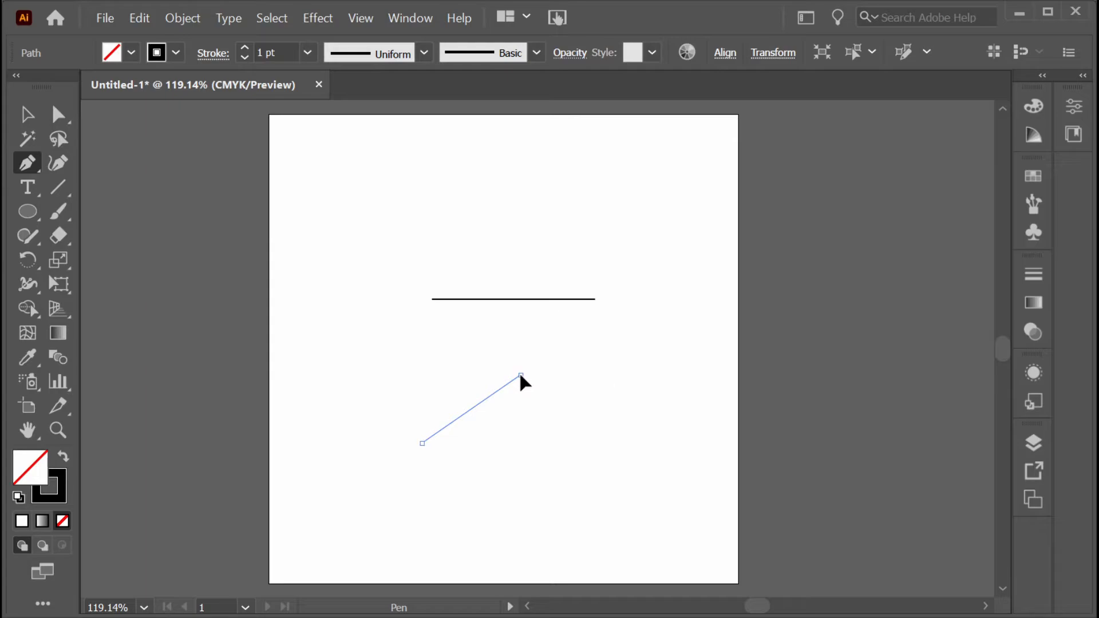
drag(521, 375, 597, 394)
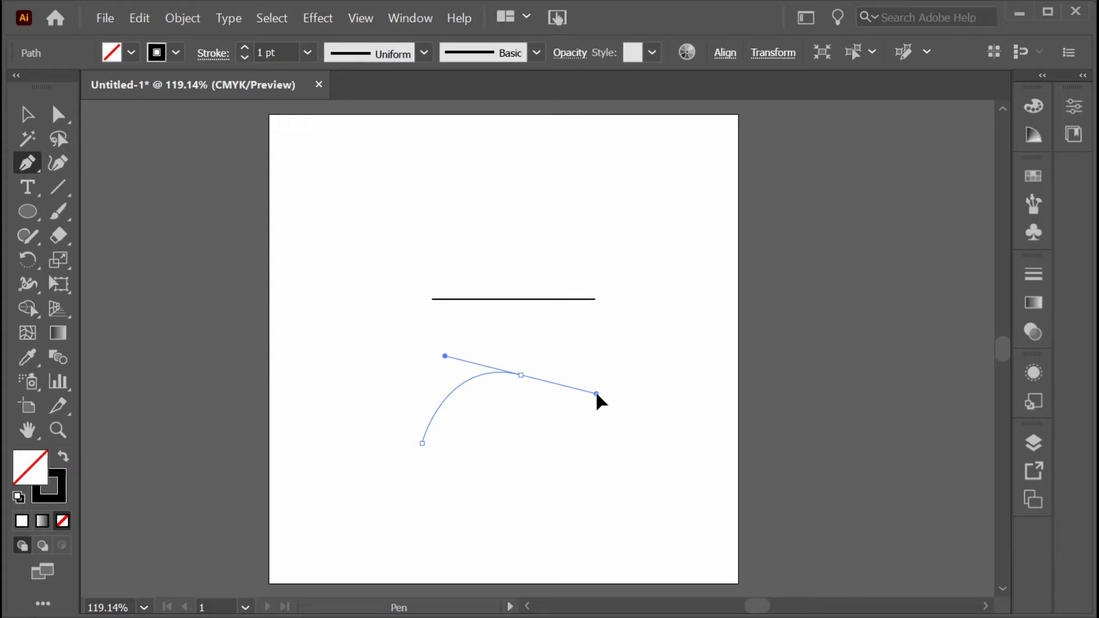
drag(597, 394, 597, 395)
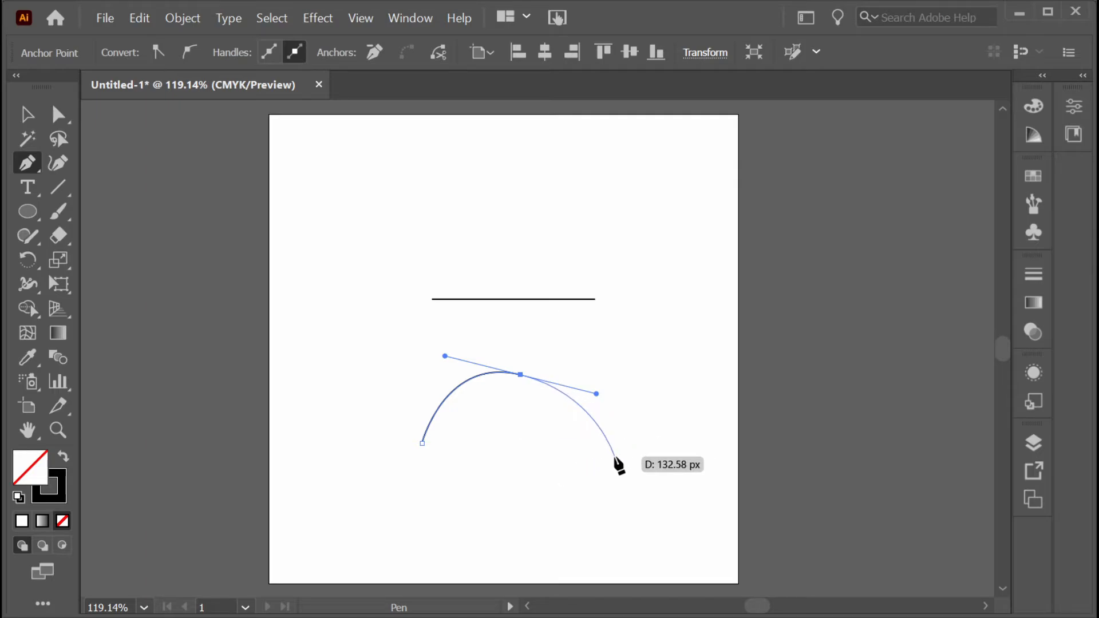
key(Escape)
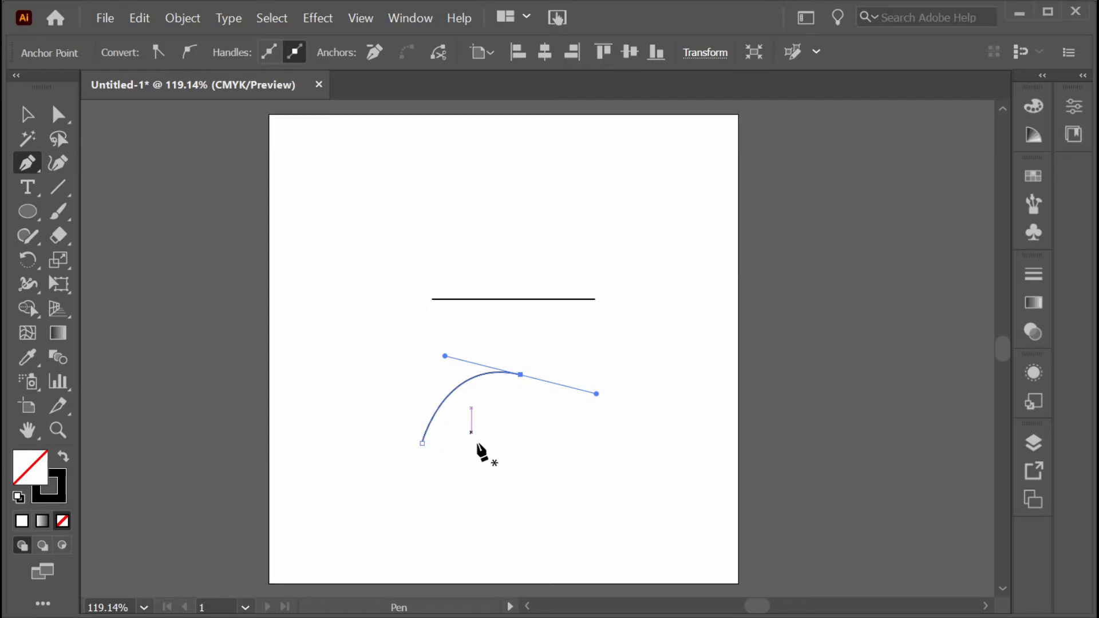
- Draw a second curved path below the arc with near-horizontal handles on its middle anchor, ending at a third point to the lower right
click(479, 513)
drag(557, 451, 654, 445)
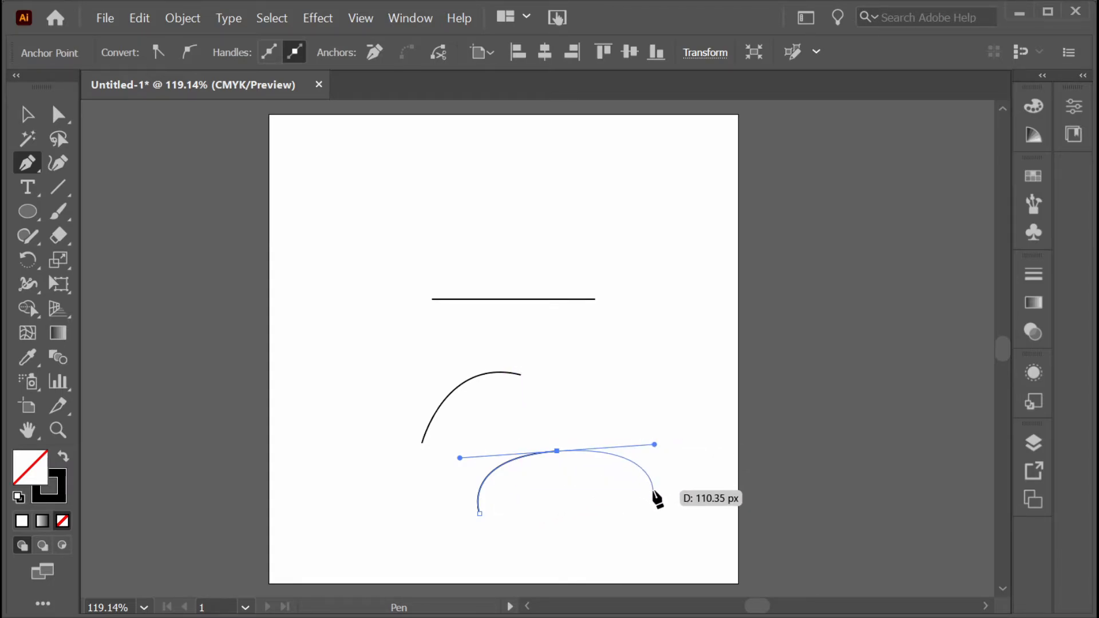
click(663, 557)
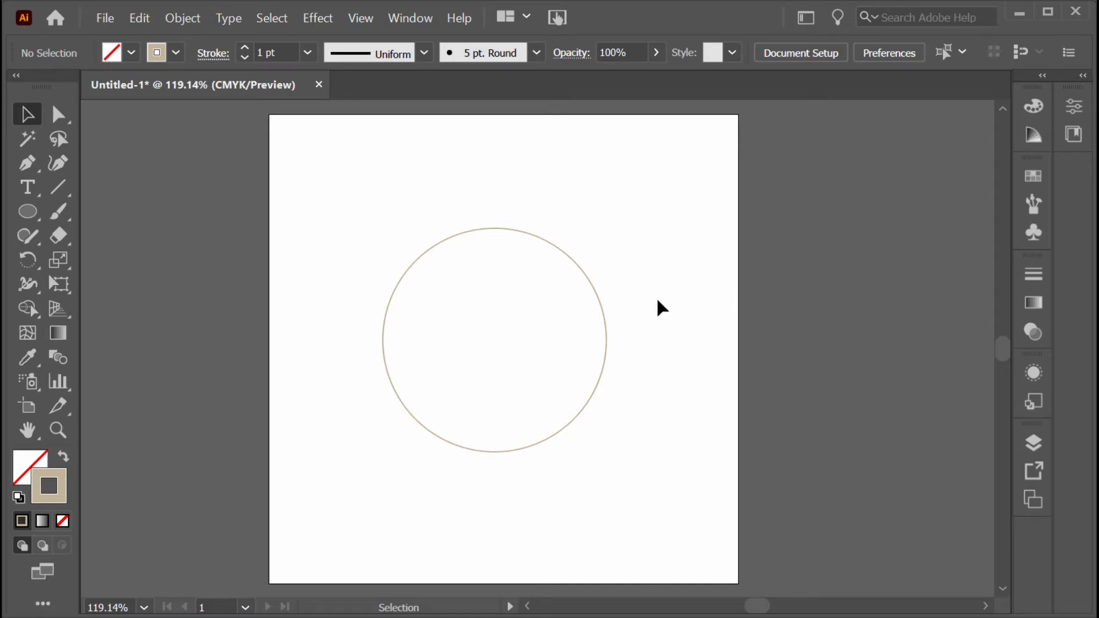
- Trace the circle with the Pen tool, pulling smooth handles at its left, top, right and bottom points, close the path at the start and deselect it
key(p)
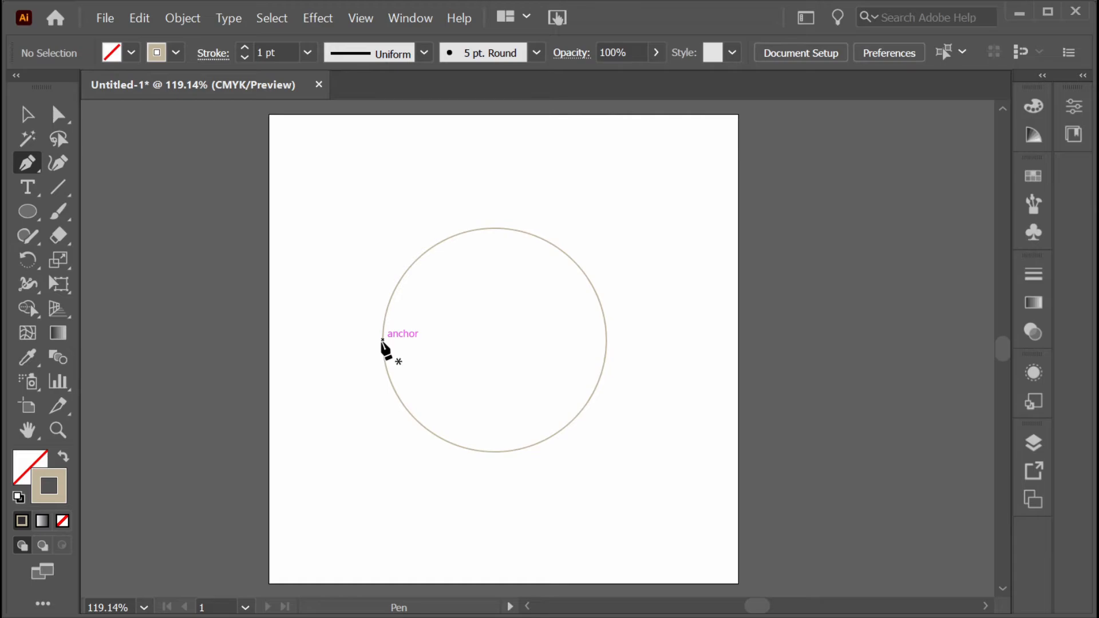
drag(383, 340, 380, 268)
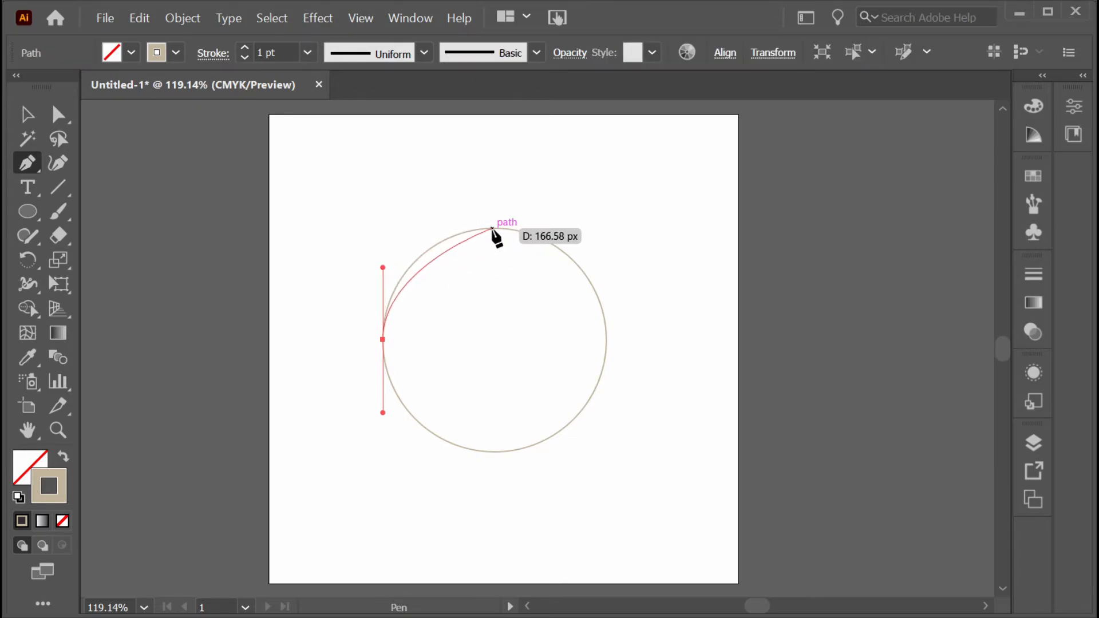
drag(494, 228, 547, 229)
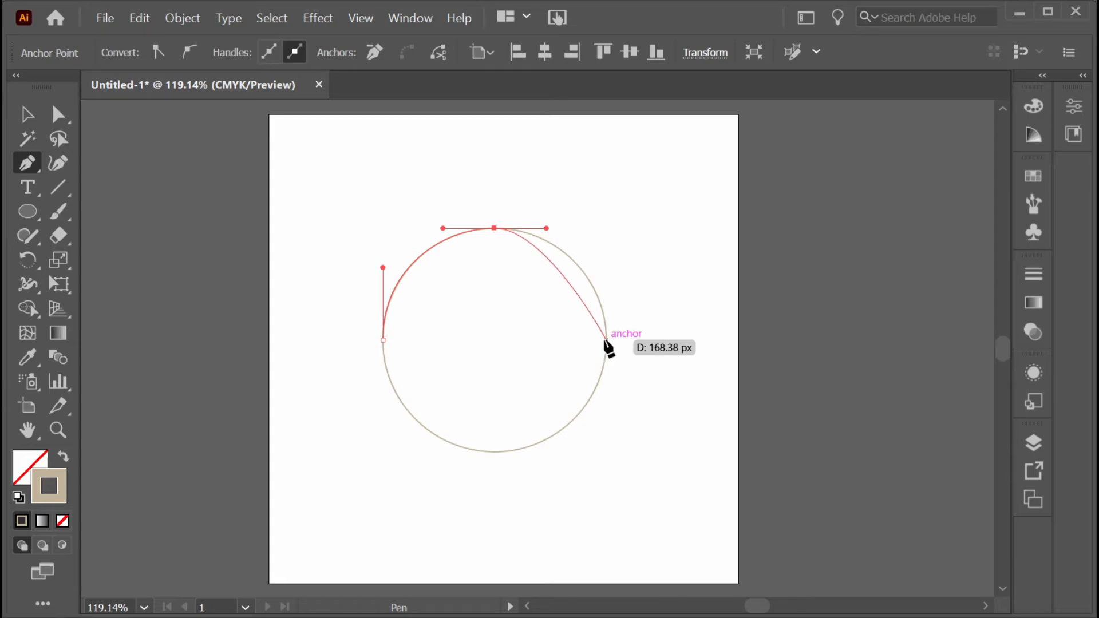
click(606, 341)
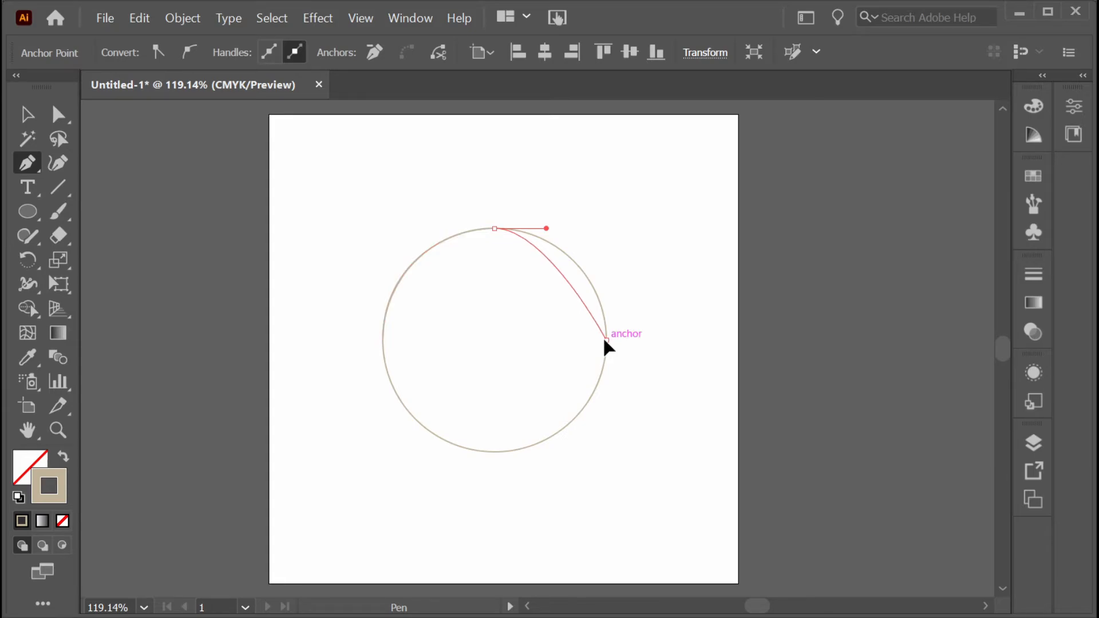
drag(606, 340, 604, 411)
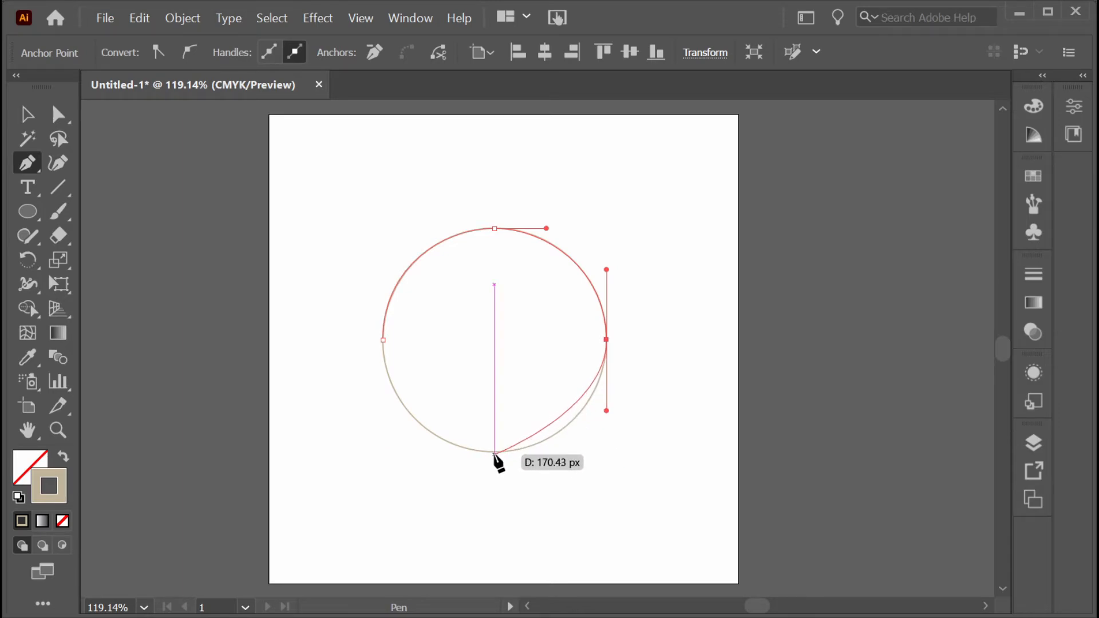
drag(495, 452, 439, 452)
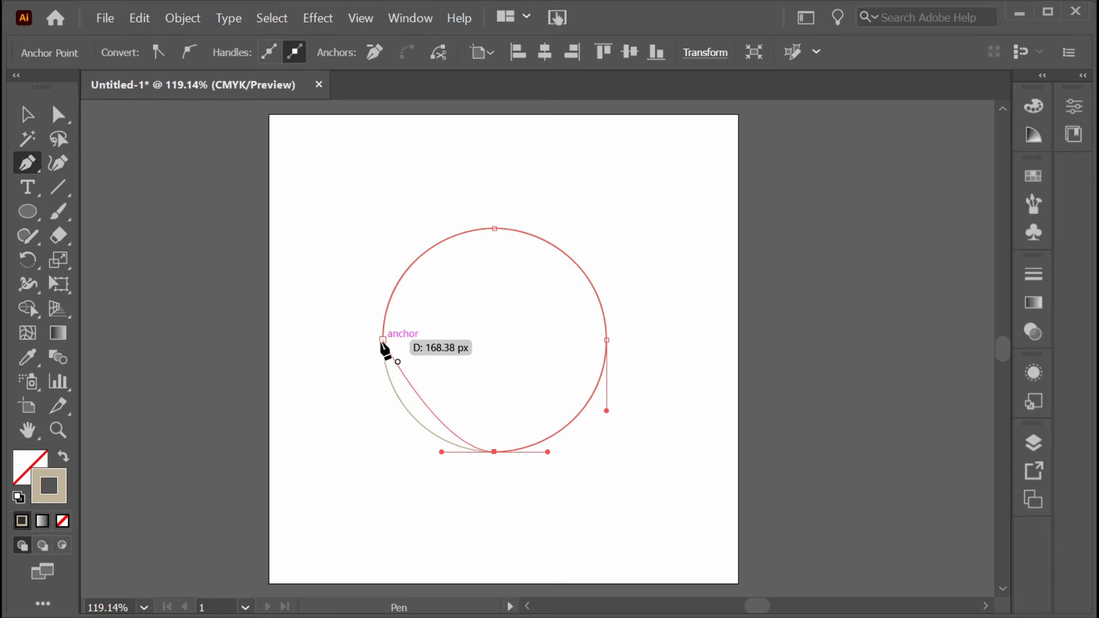
drag(383, 341, 380, 268)
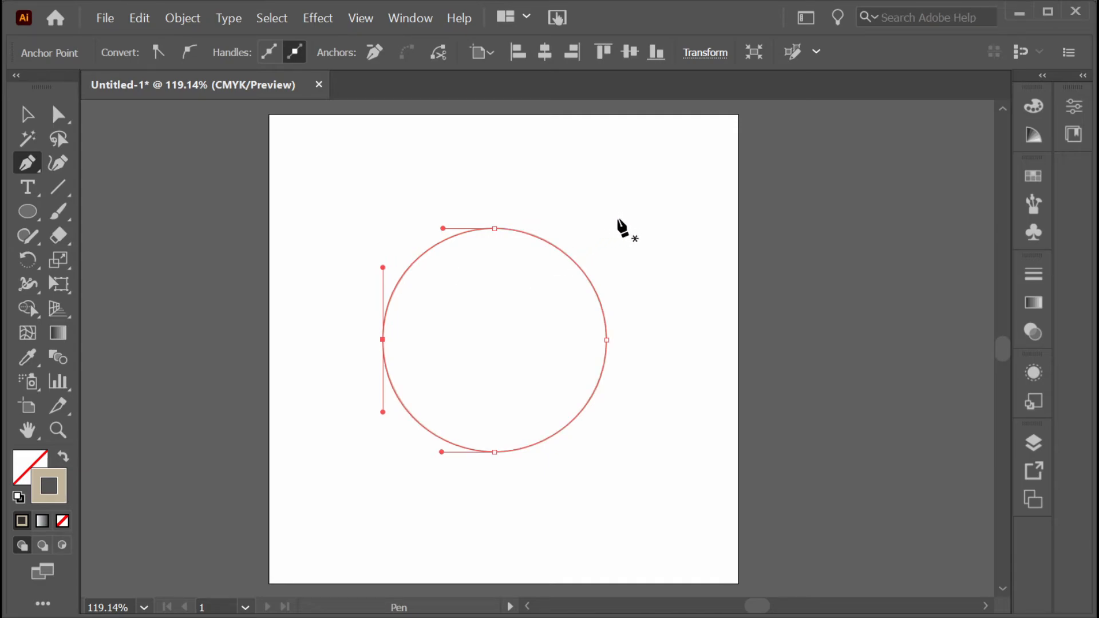
key(v)
click(676, 234)
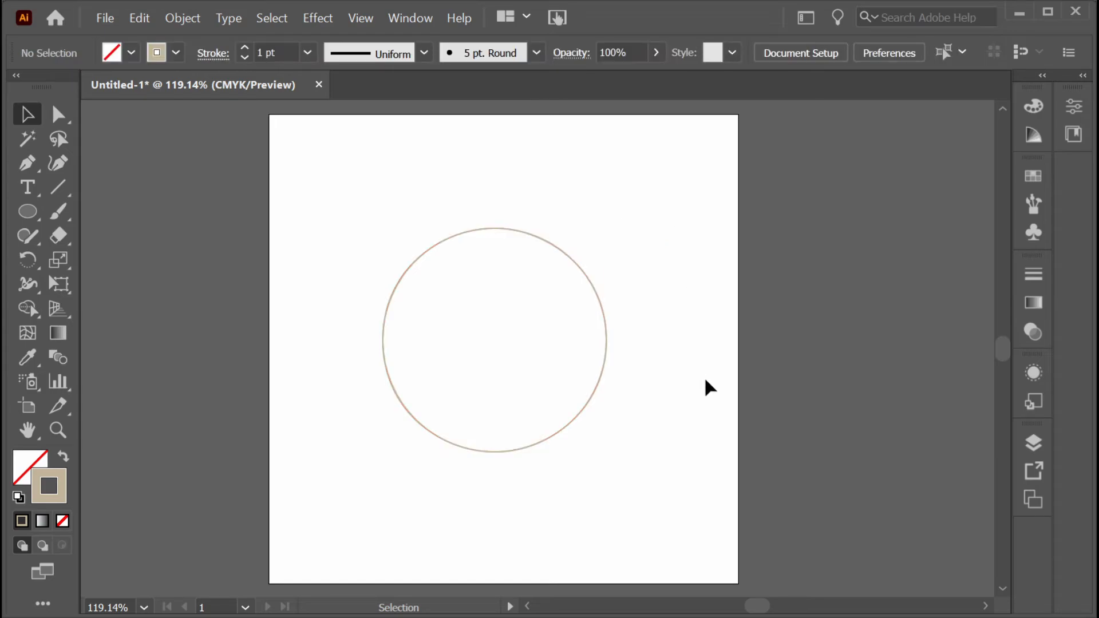
- Move the traced circle down and to the right so it partly overlaps the original, give it a black stroke, and deselect it
click(605, 383)
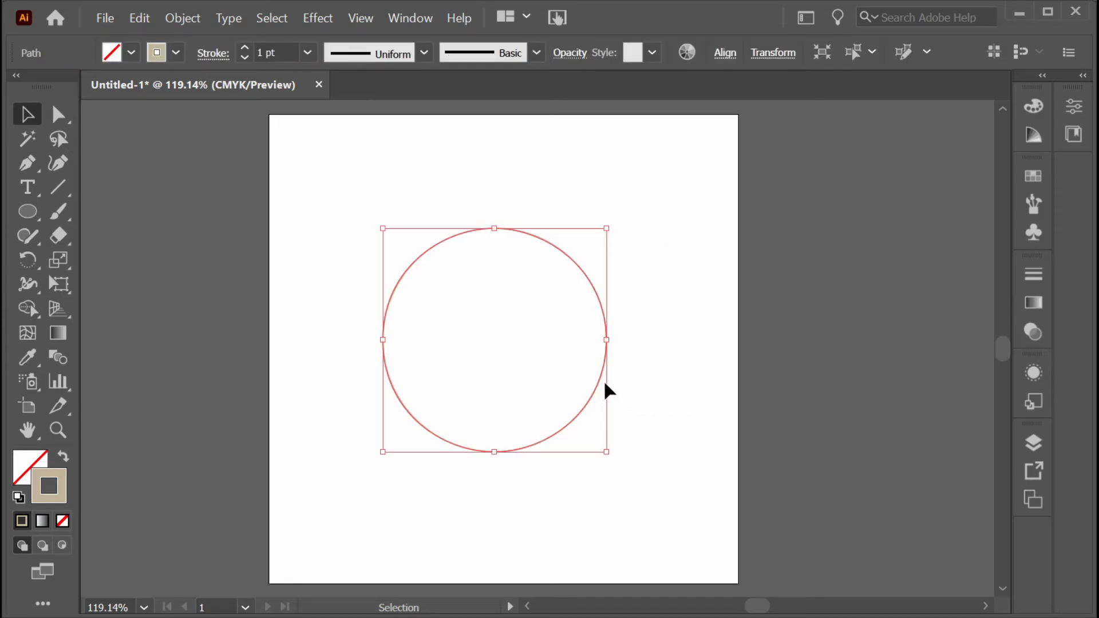
drag(601, 380, 737, 502)
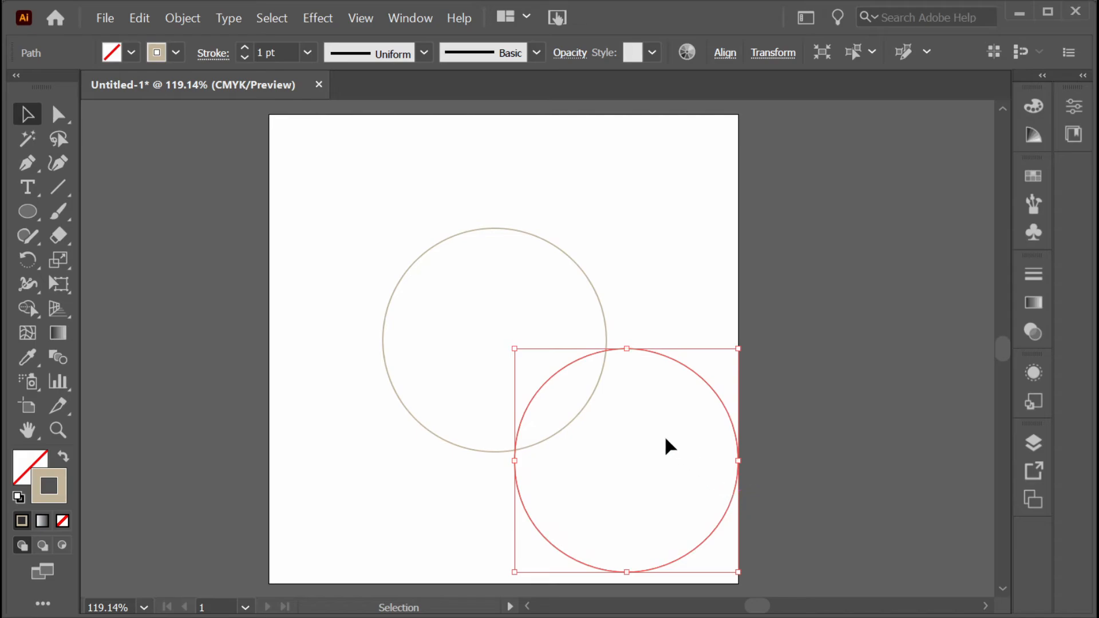
click(163, 59)
click(34, 96)
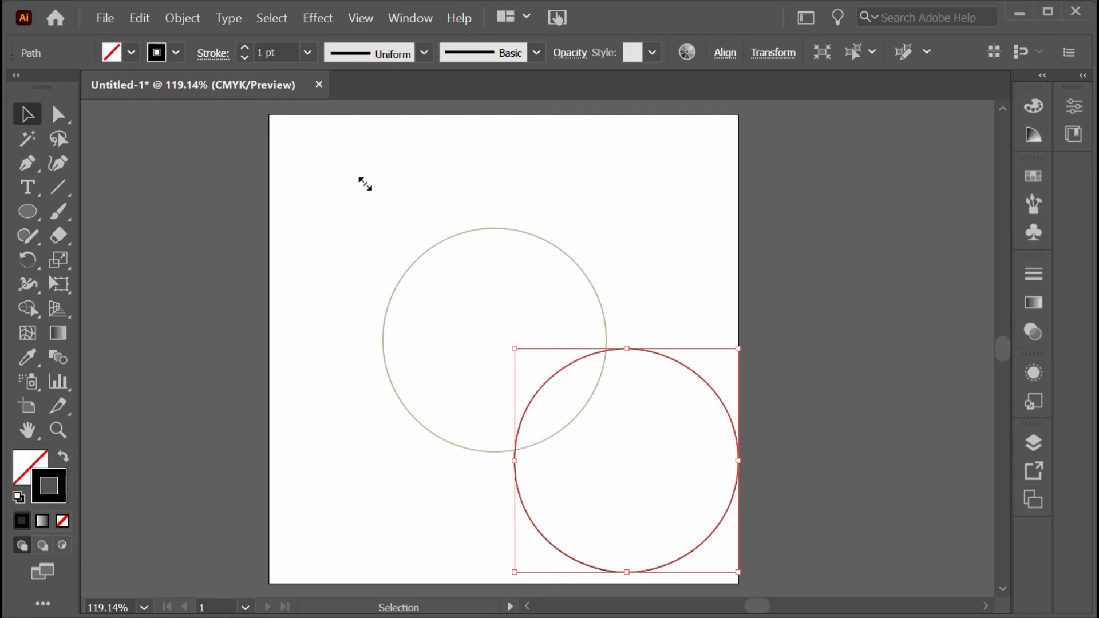
drag(712, 388, 612, 355)
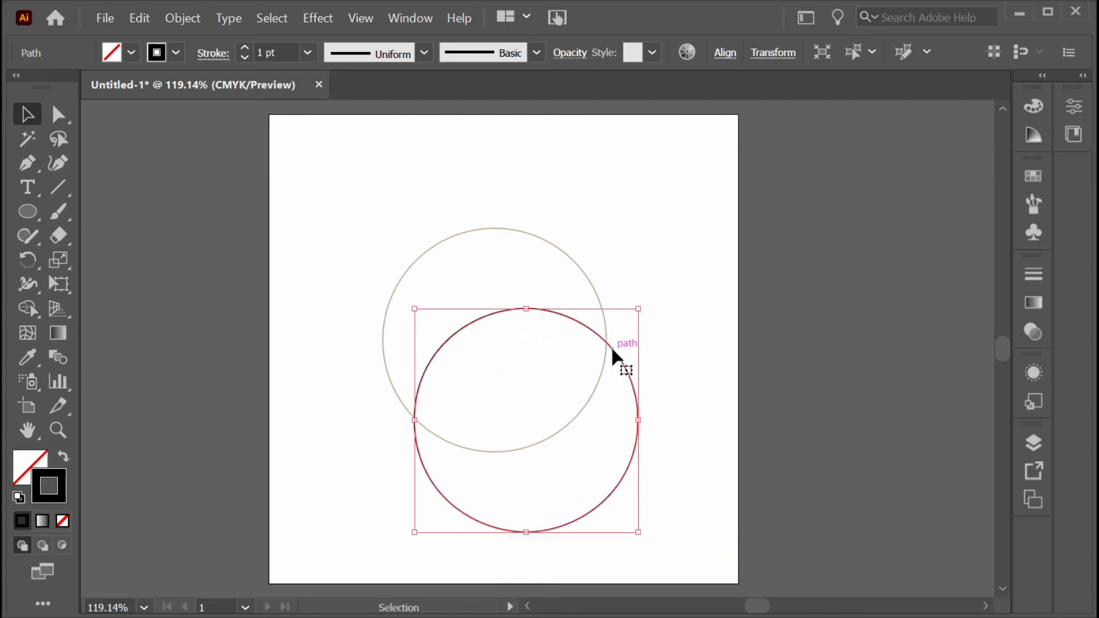
click(679, 295)
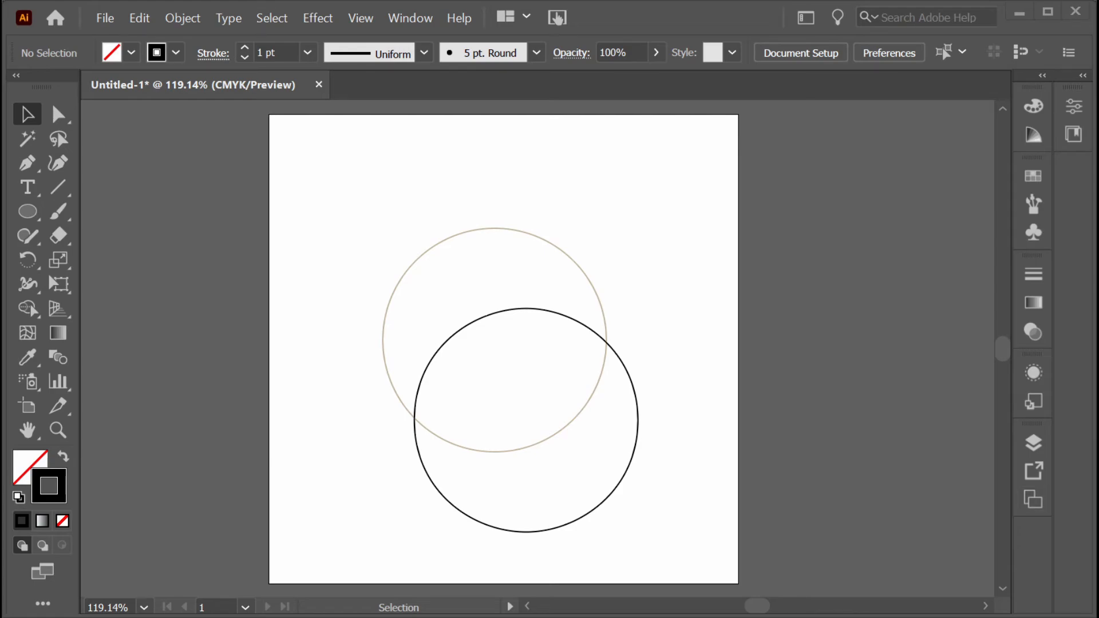
- Draw a closed five-point freeform shape with the Pen tool, with smooth top and bottom anchors and corner anchors elsewhere, and deselect it
key(ctrl)
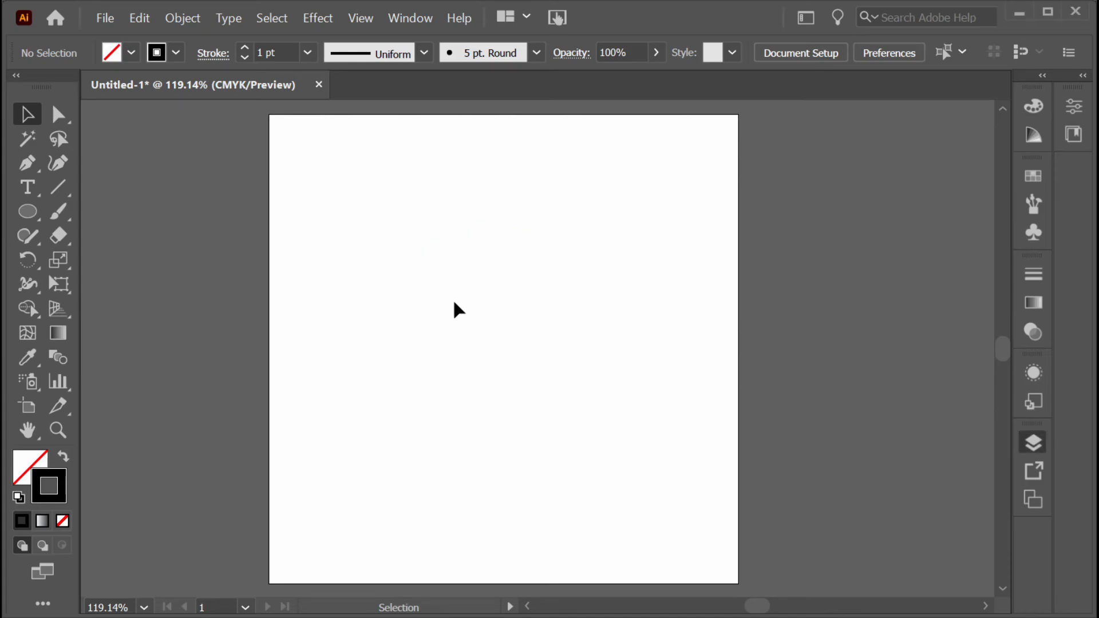
key(p)
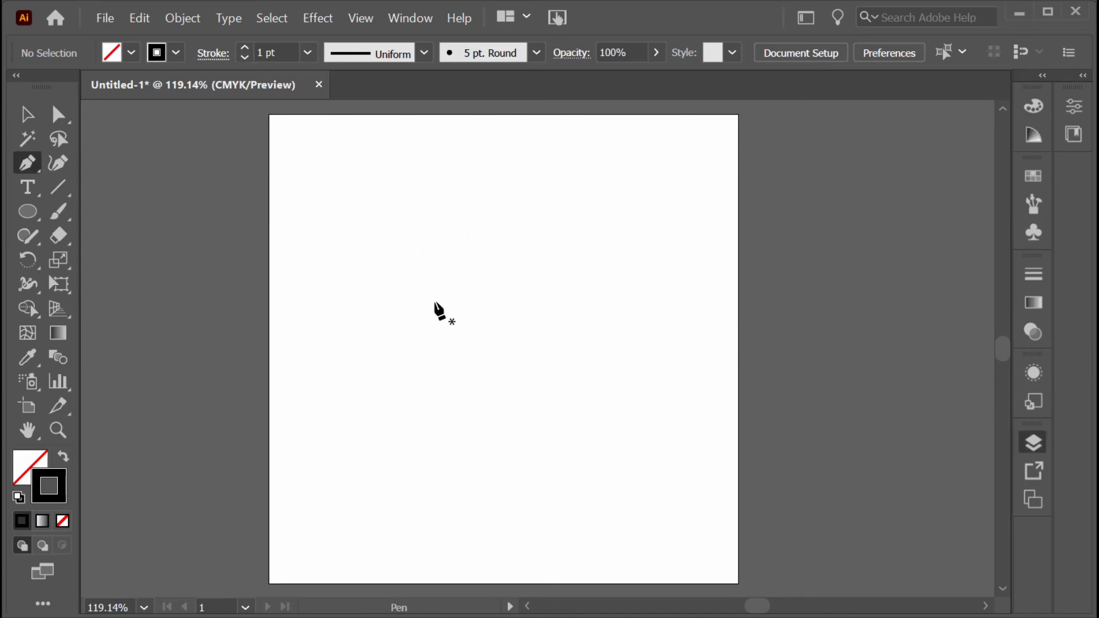
click(438, 309)
drag(528, 222, 603, 226)
click(663, 327)
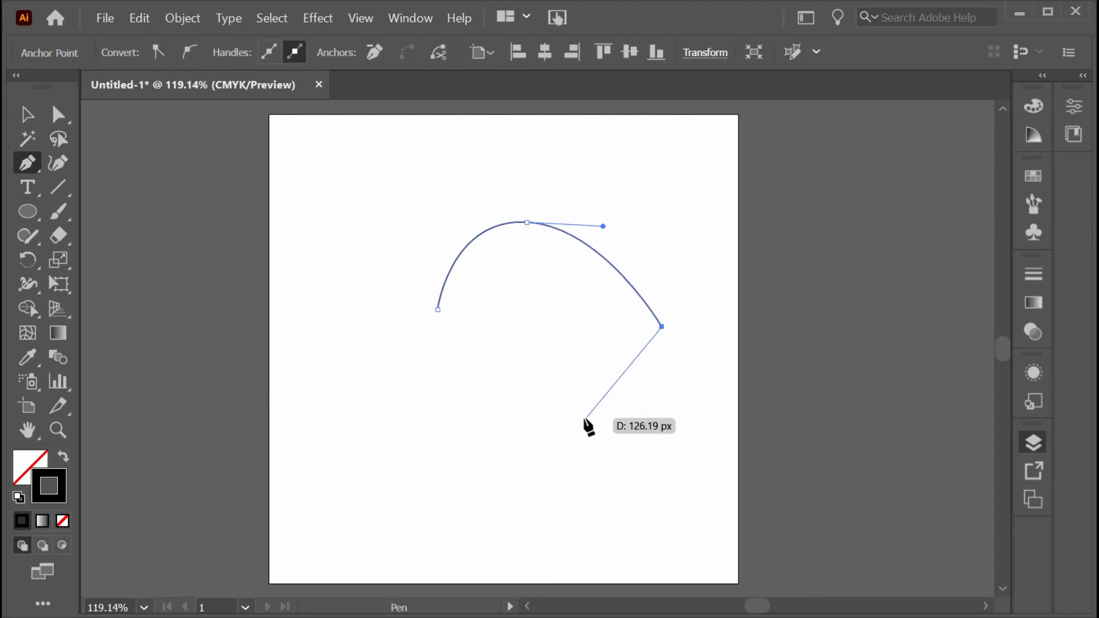
drag(544, 407, 422, 456)
drag(398, 358, 438, 312)
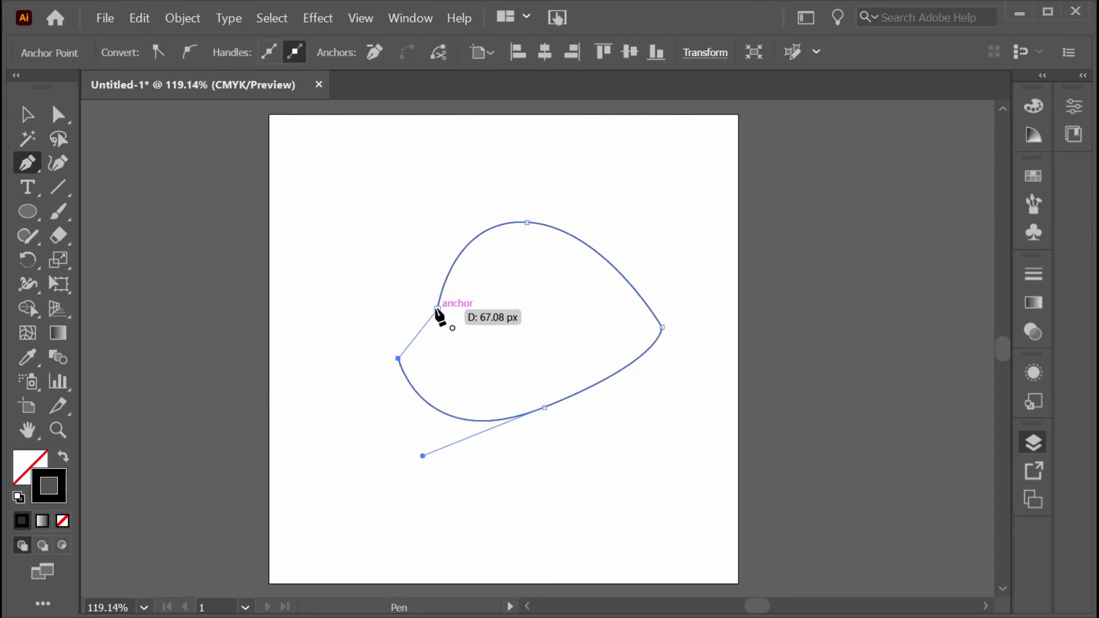
click(437, 309)
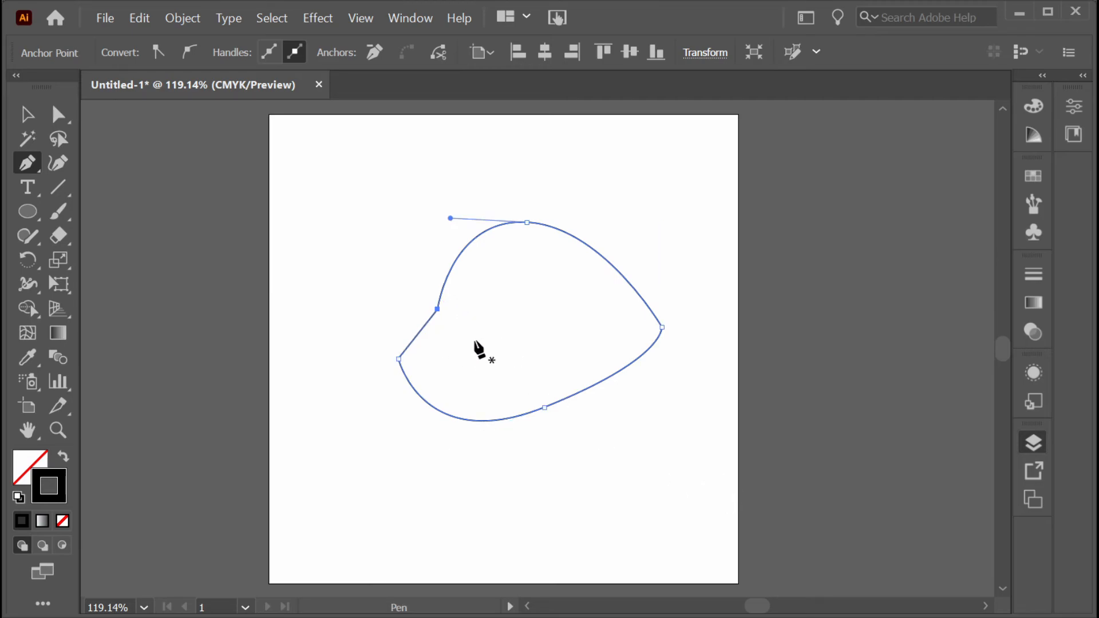
key(v)
click(328, 210)
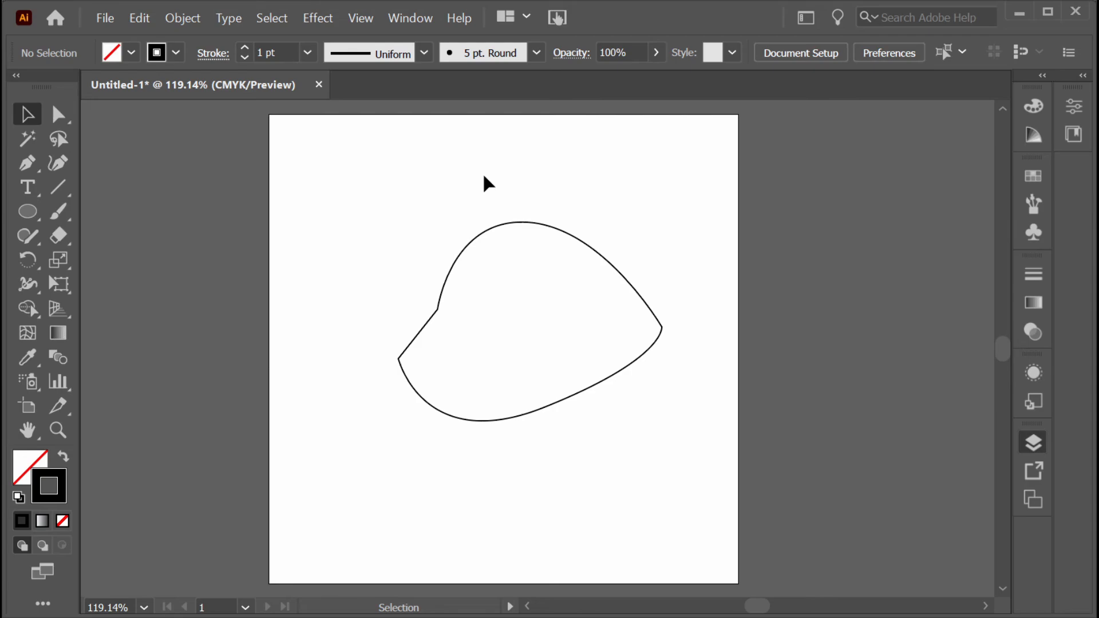
- Select the shape's upper curve, right corner, bottom anchor and lower-left corner in turn with Direct Selection to examine their handles
key(a)
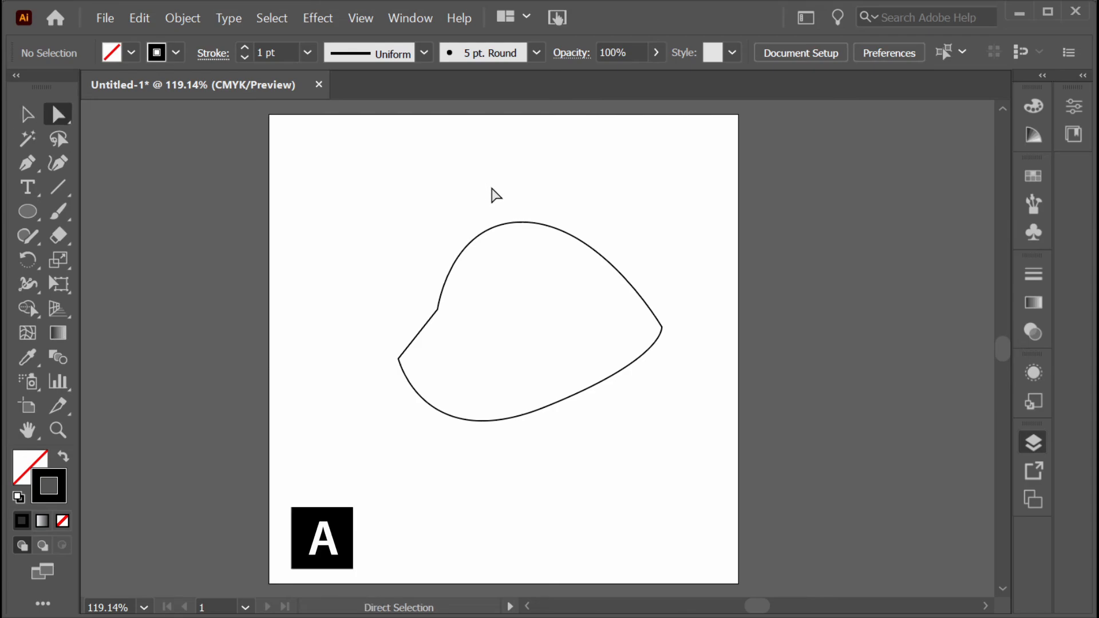
click(537, 232)
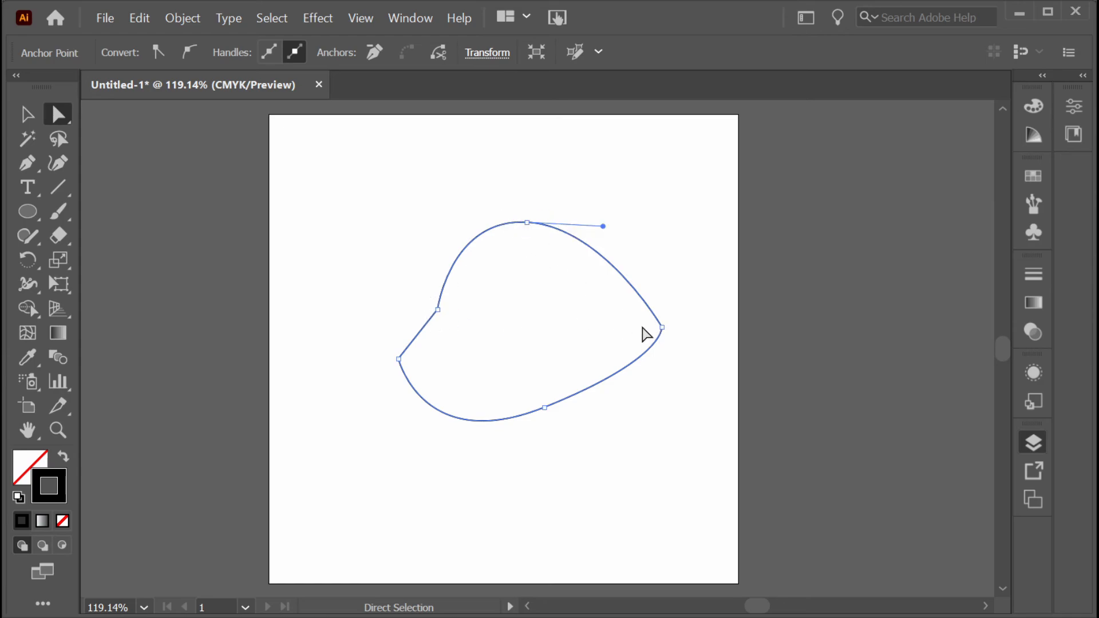
click(662, 328)
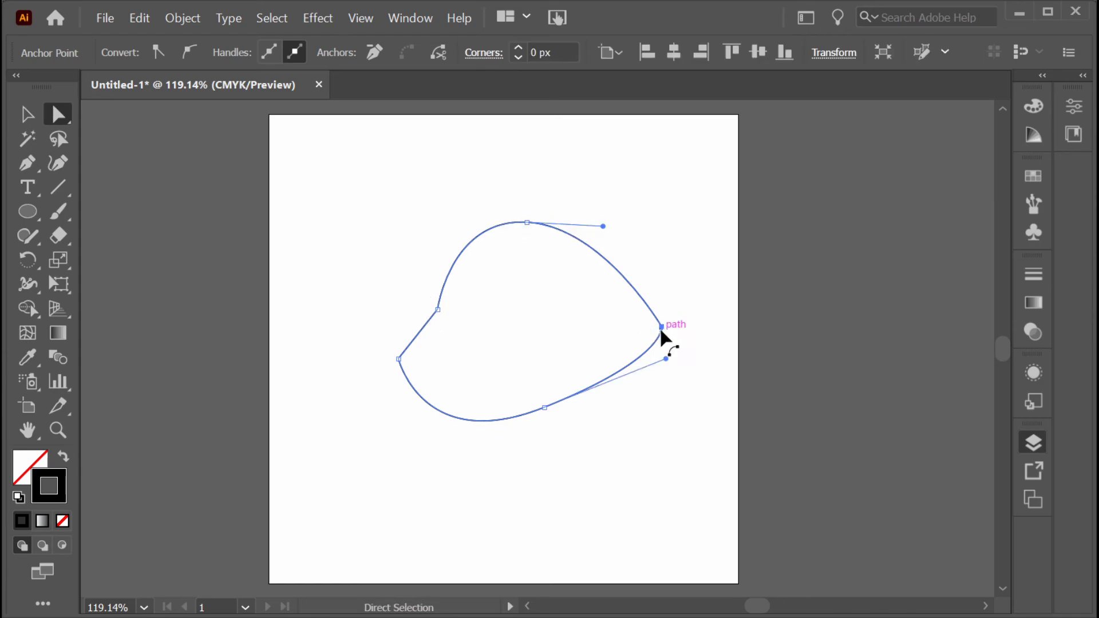
click(662, 331)
click(546, 407)
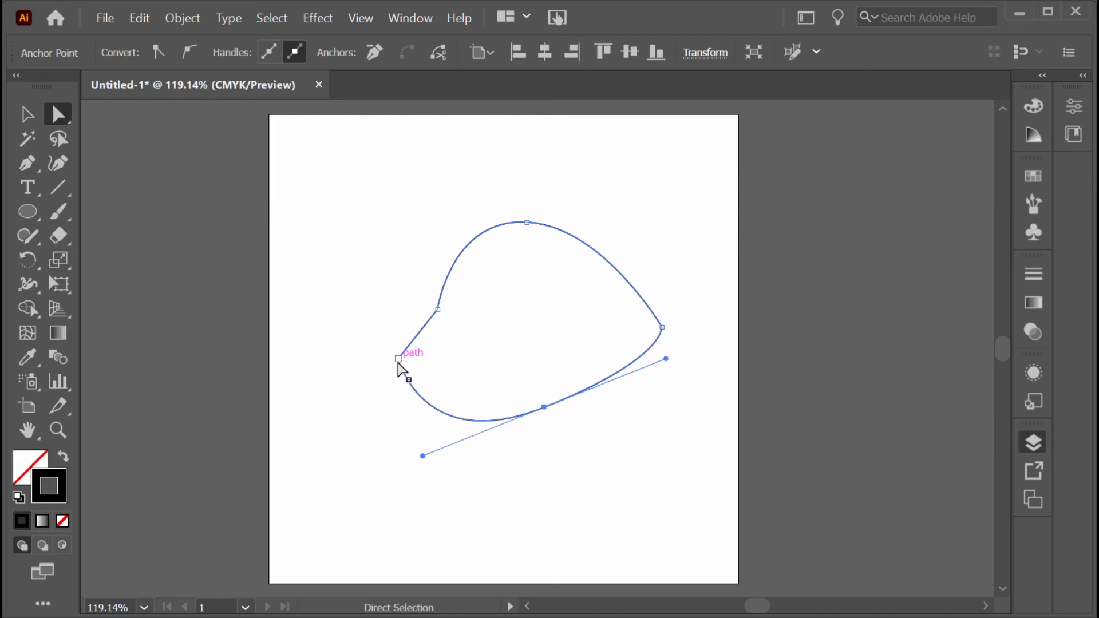
click(399, 360)
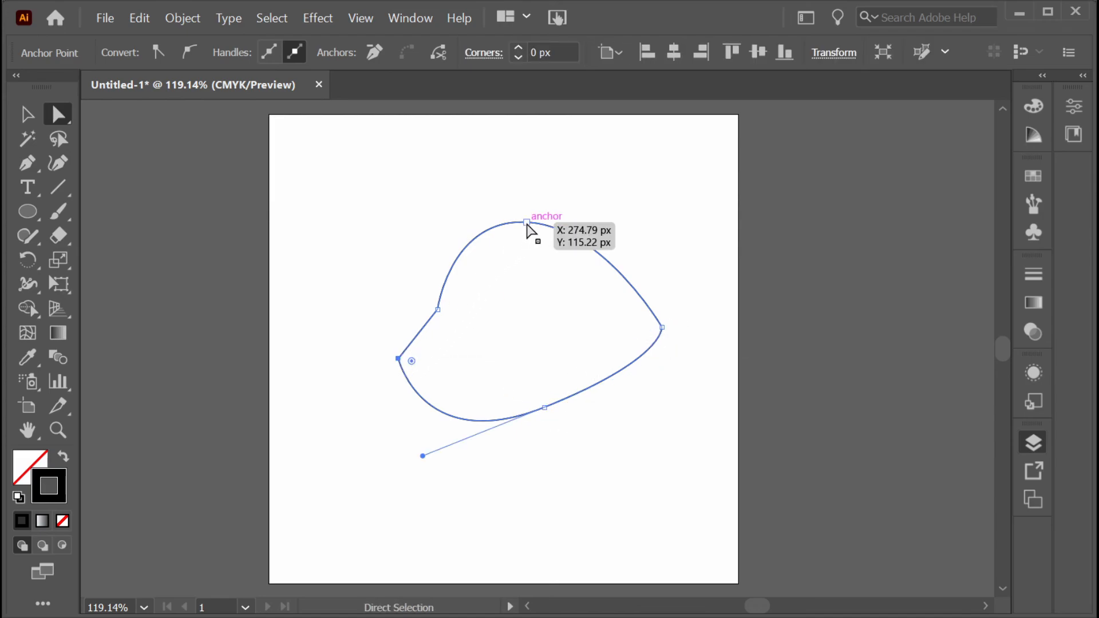
- Nudge the shape's top anchor slightly up and left, swing its right handle steeply upward to reshape the curve, and deselect the shape
click(526, 222)
mouse_move(527, 222)
mouse_down()
mouse_move(525, 206)
mouse_move(524, 218)
mouse_up()
drag(601, 222, 598, 147)
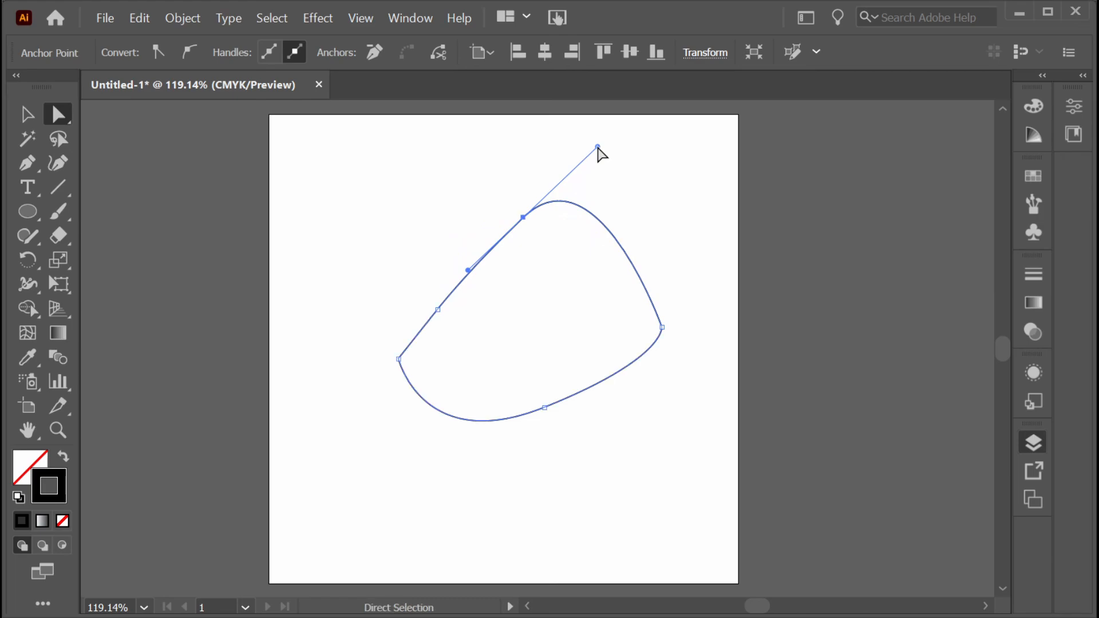
click(635, 486)
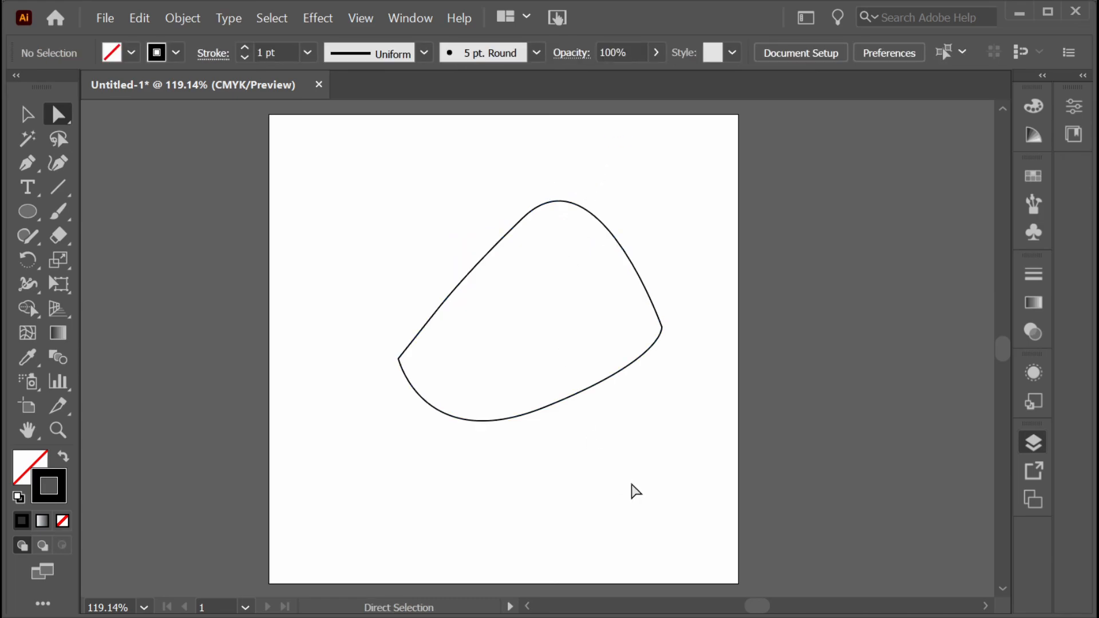